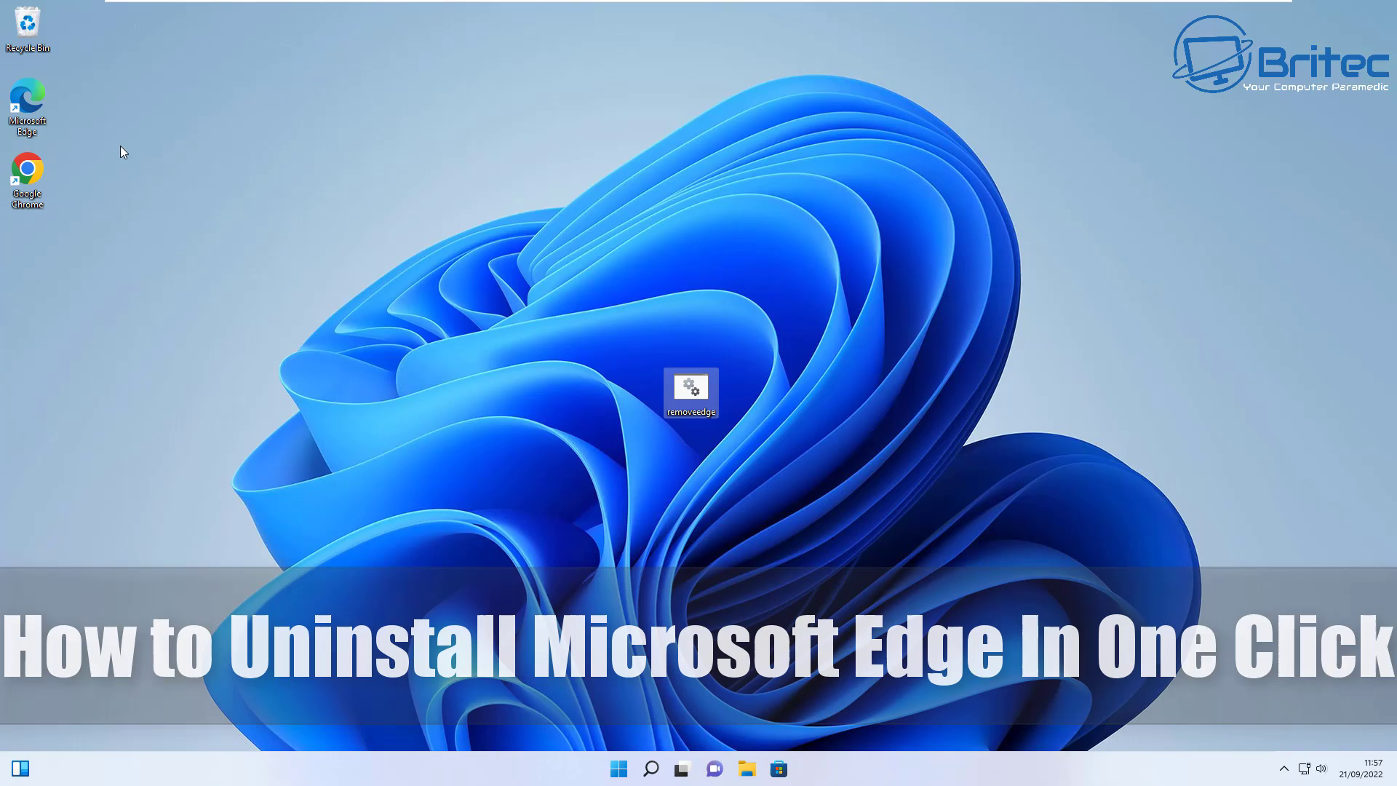
Step: Open Microsoft Edge from the desktop to check that it is installed, and close its window again
double_click(33, 102)
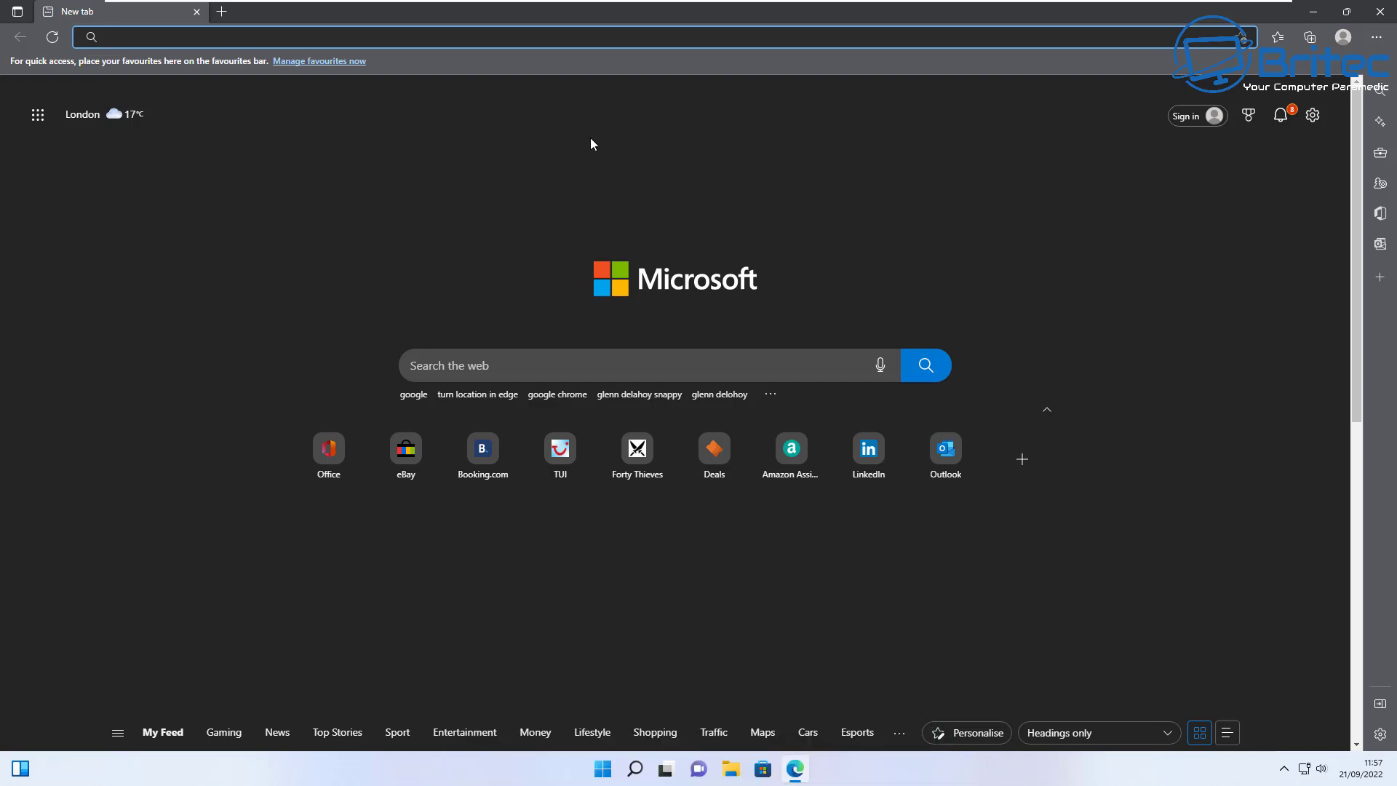
left_click(1380, 13)
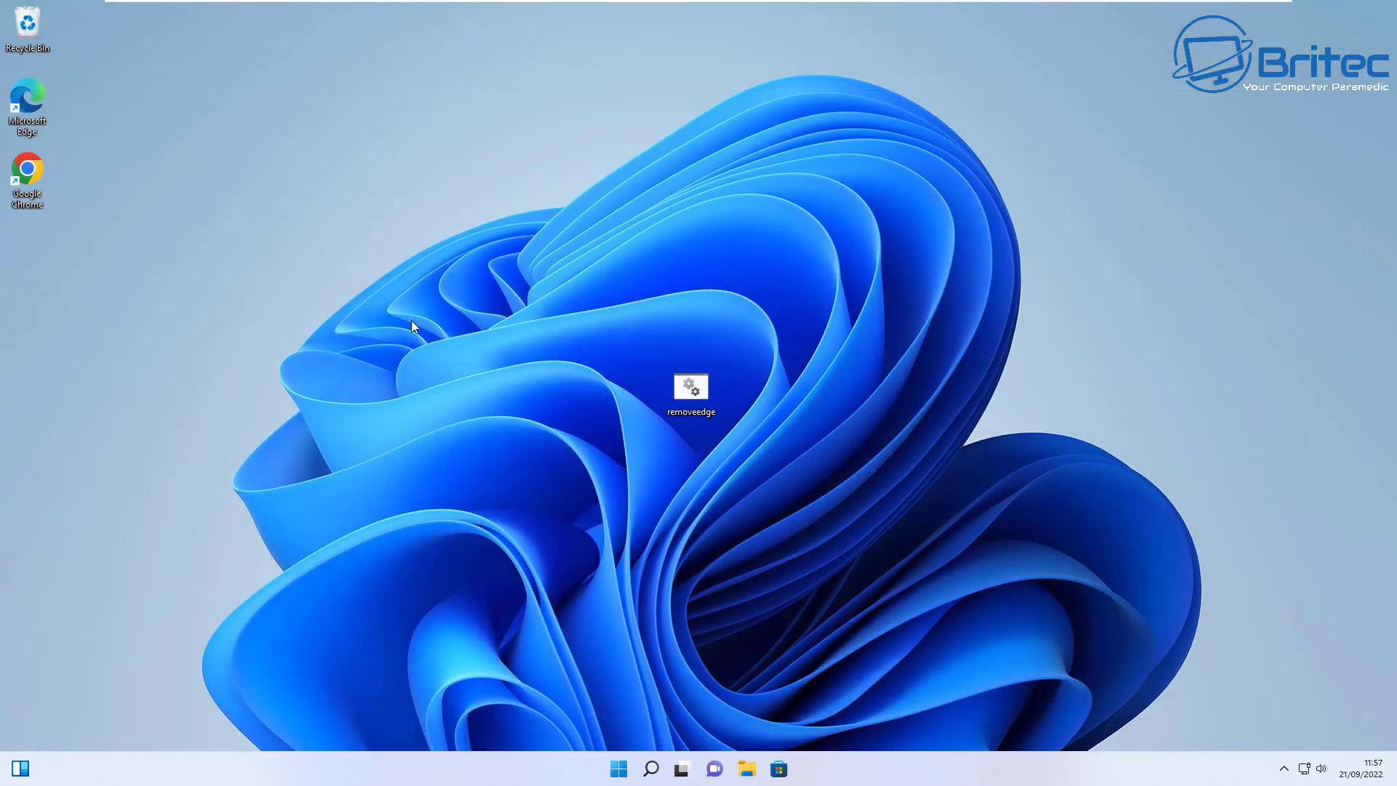
Step: Check the uninstall option for Microsoft Edge in the Apps & features list of Windows Settings, and close Settings
left_click(619, 769)
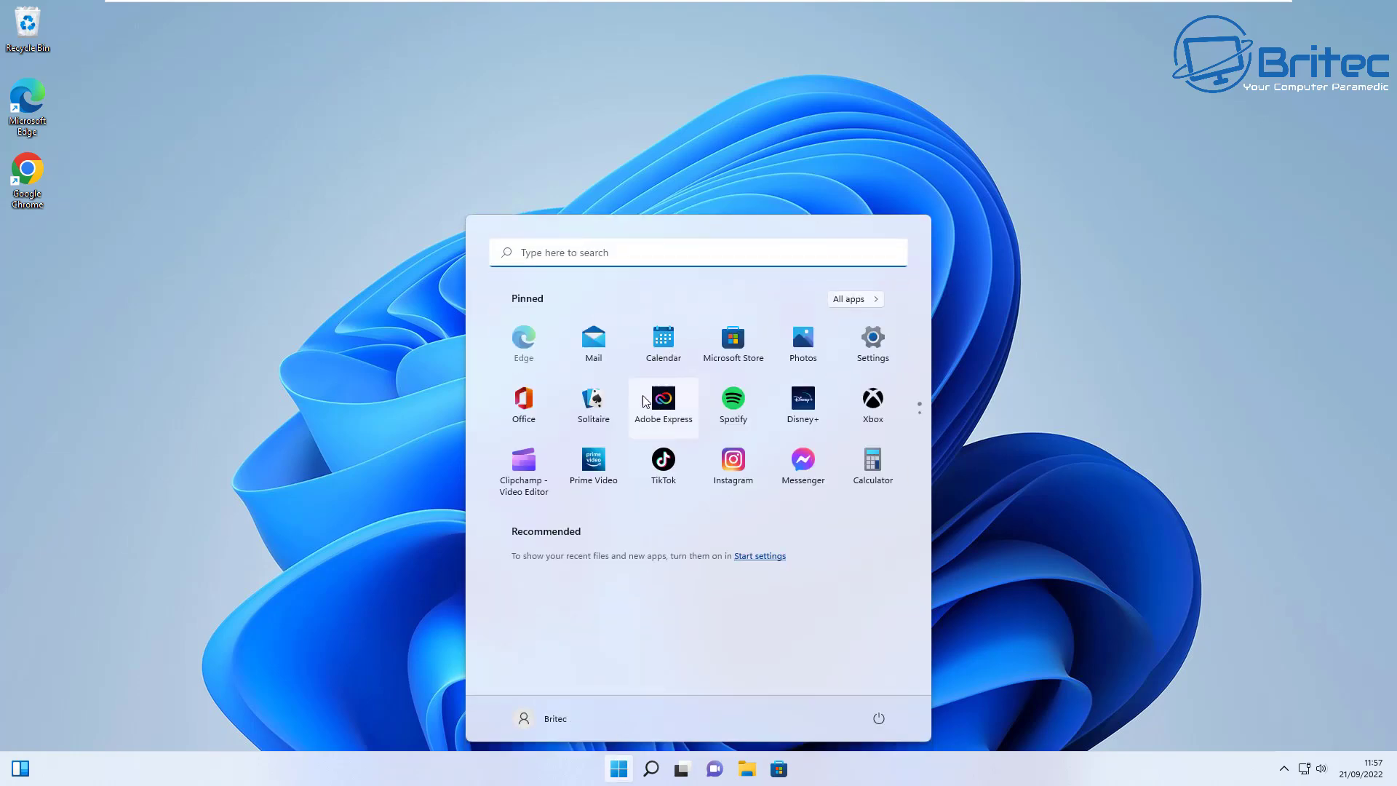
left_click(873, 345)
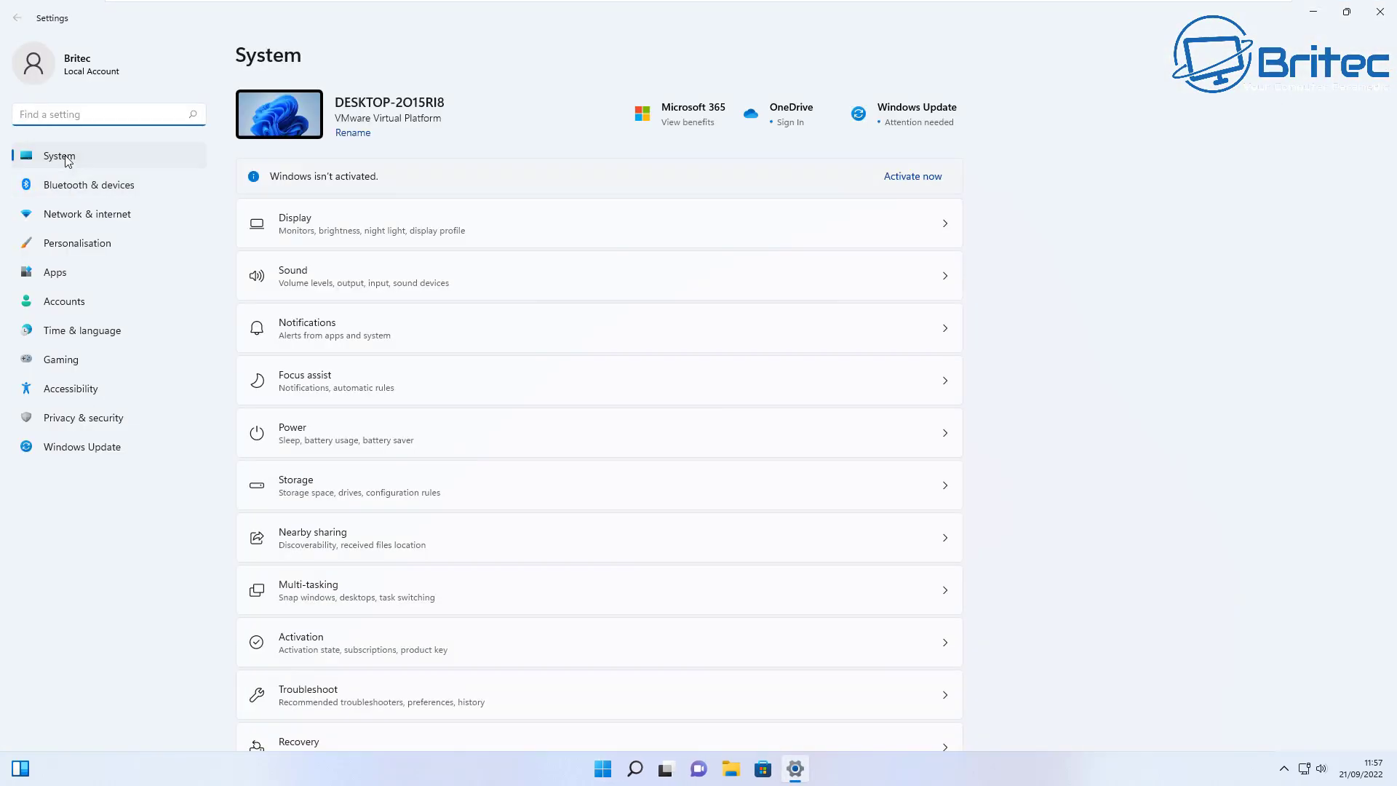
left_click(56, 276)
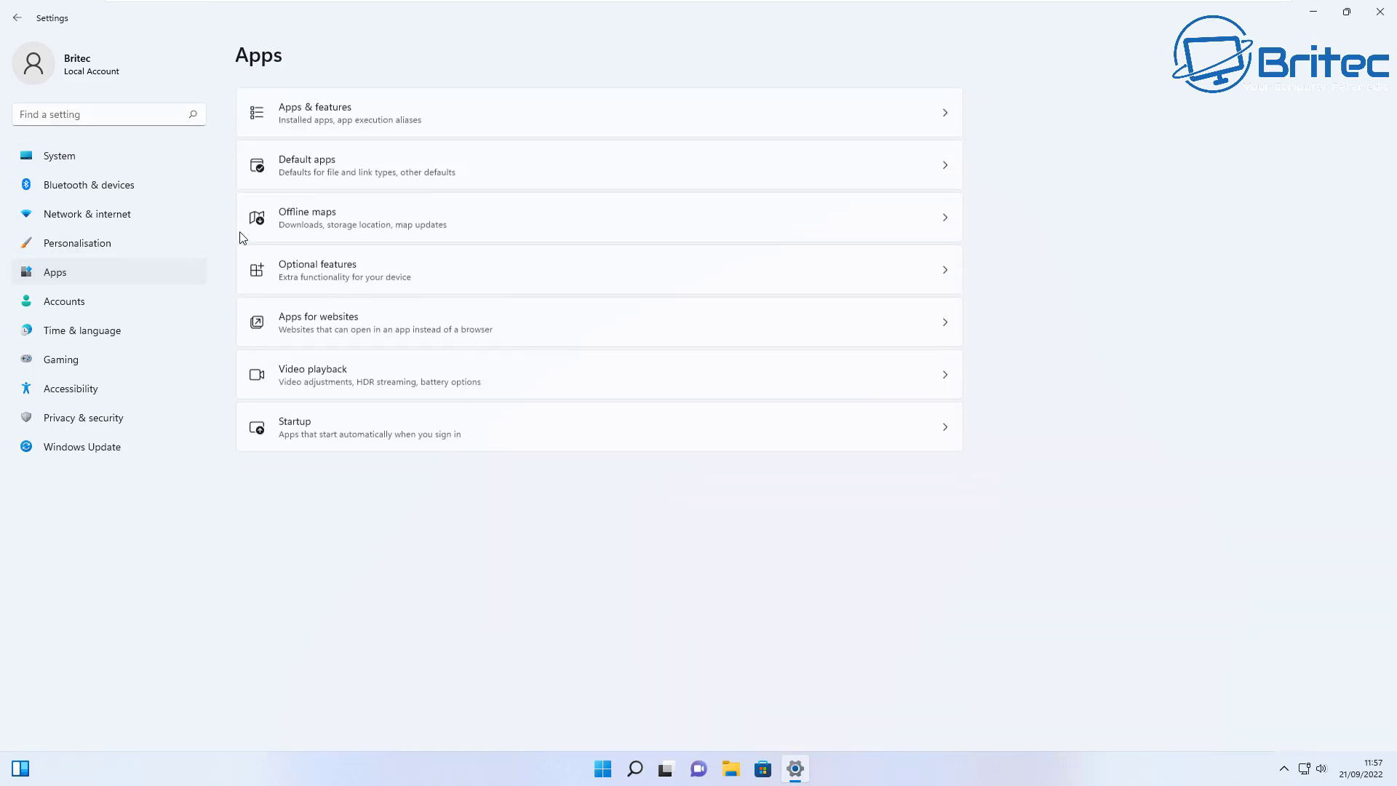
left_click(377, 104)
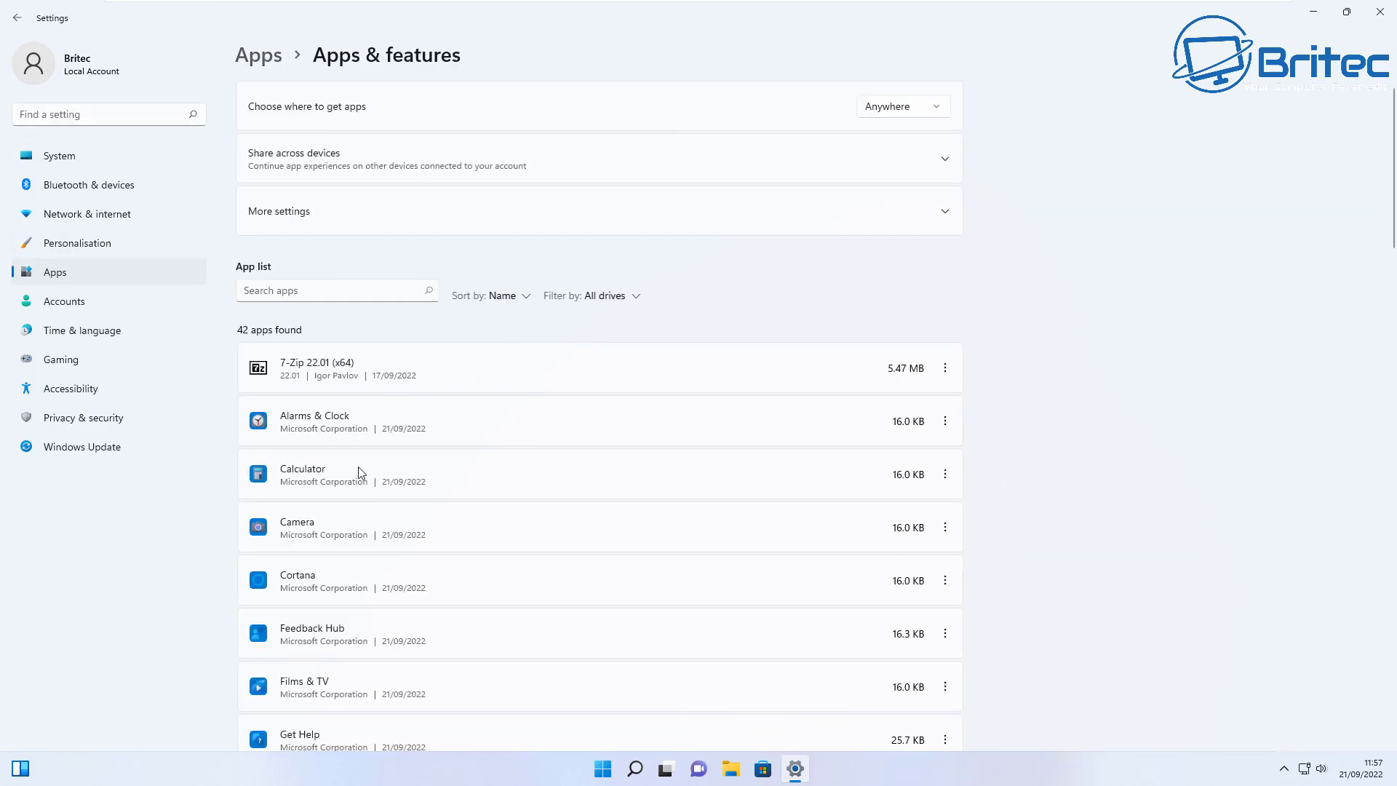
scroll(602, 525, "down", 5)
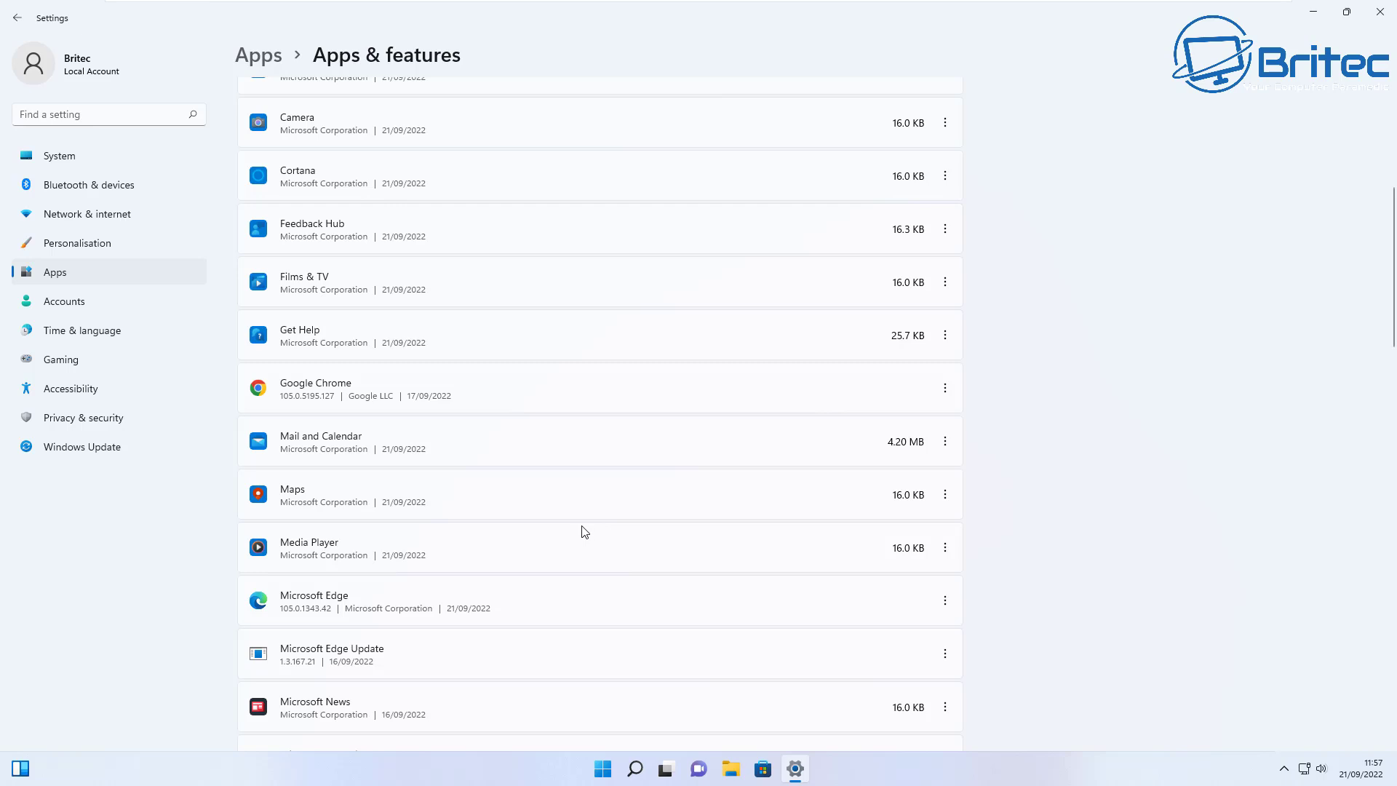
left_click(945, 600)
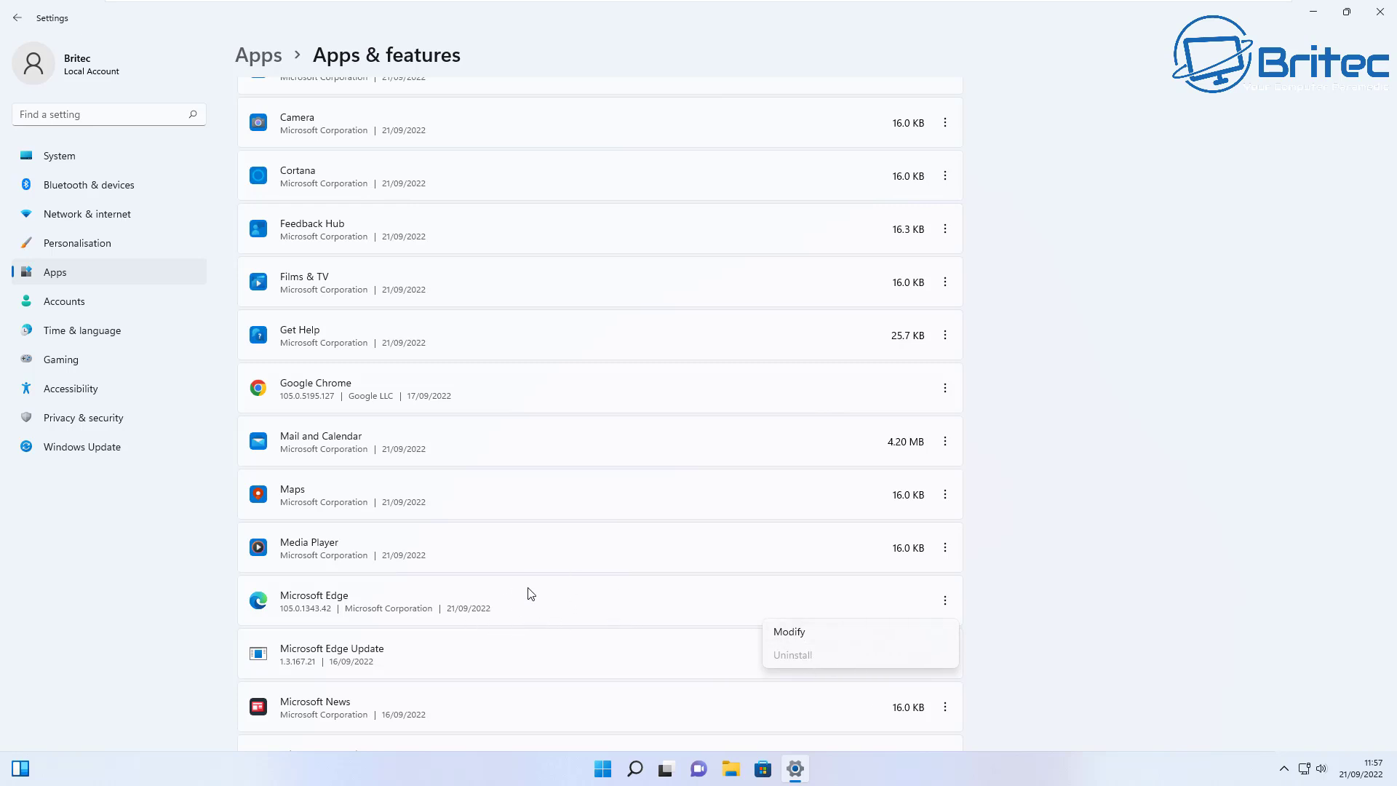
left_click(1123, 591)
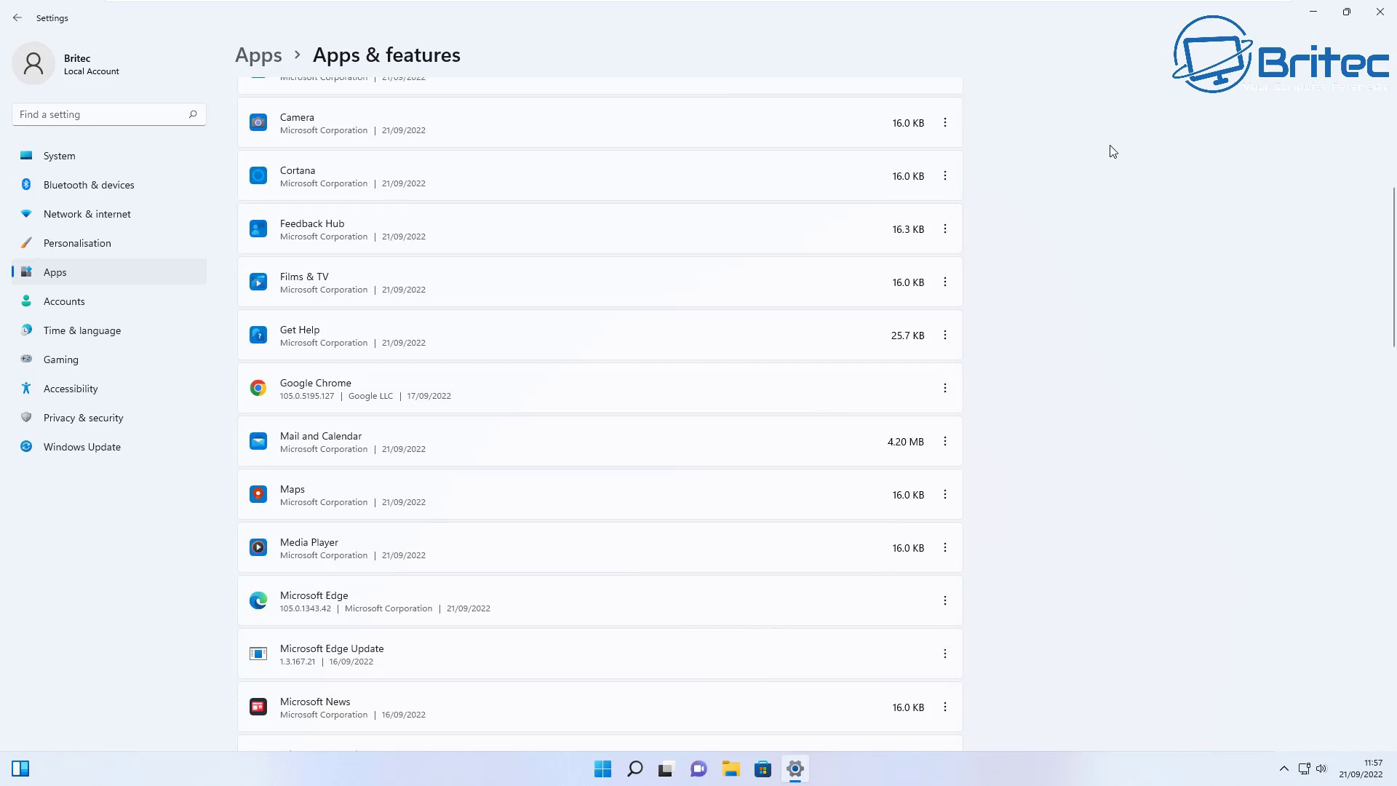
left_click(1380, 12)
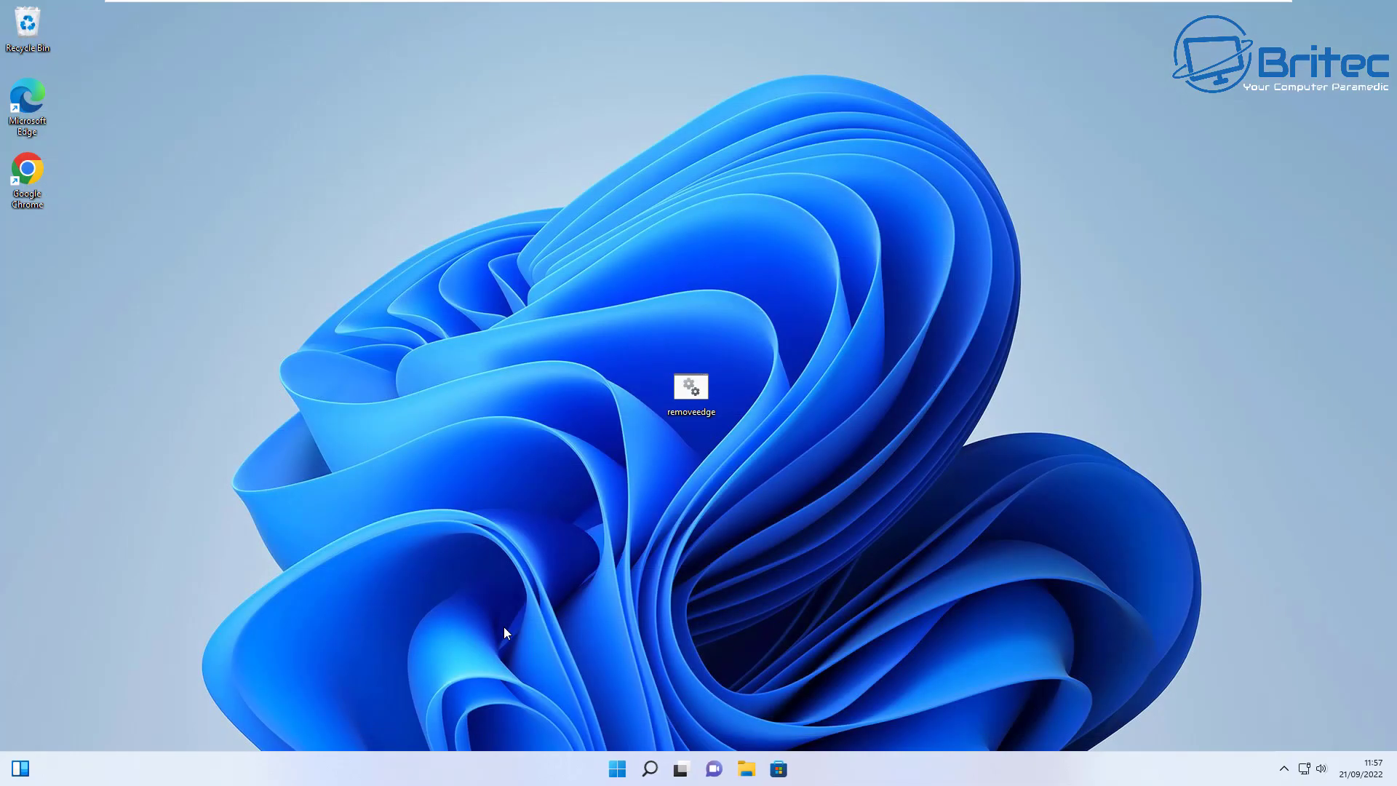
Step: Browse in File Explorer to the folder C:\Program Files (x86)\Microsoft\Edge\Application\105.0.1343.42
left_click(747, 769)
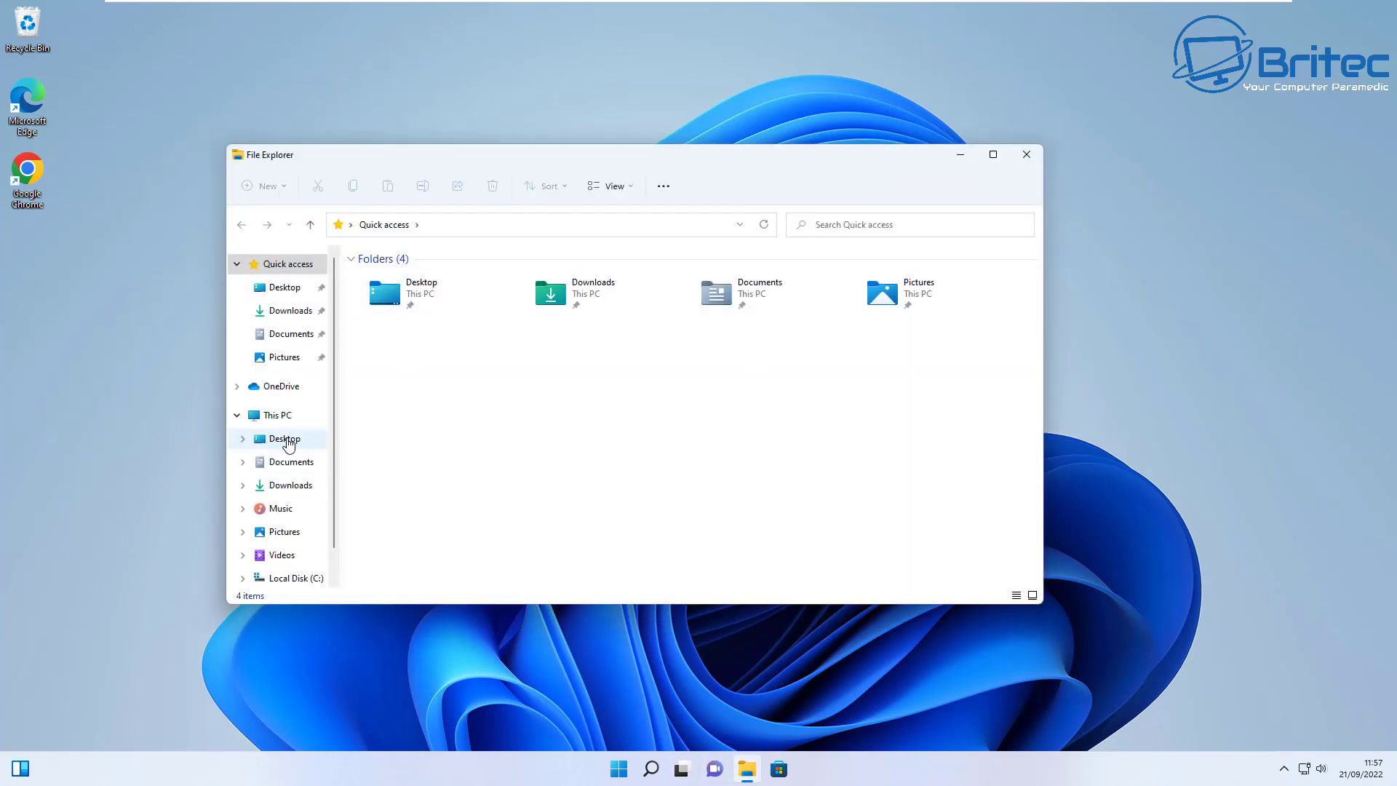
left_click(313, 420)
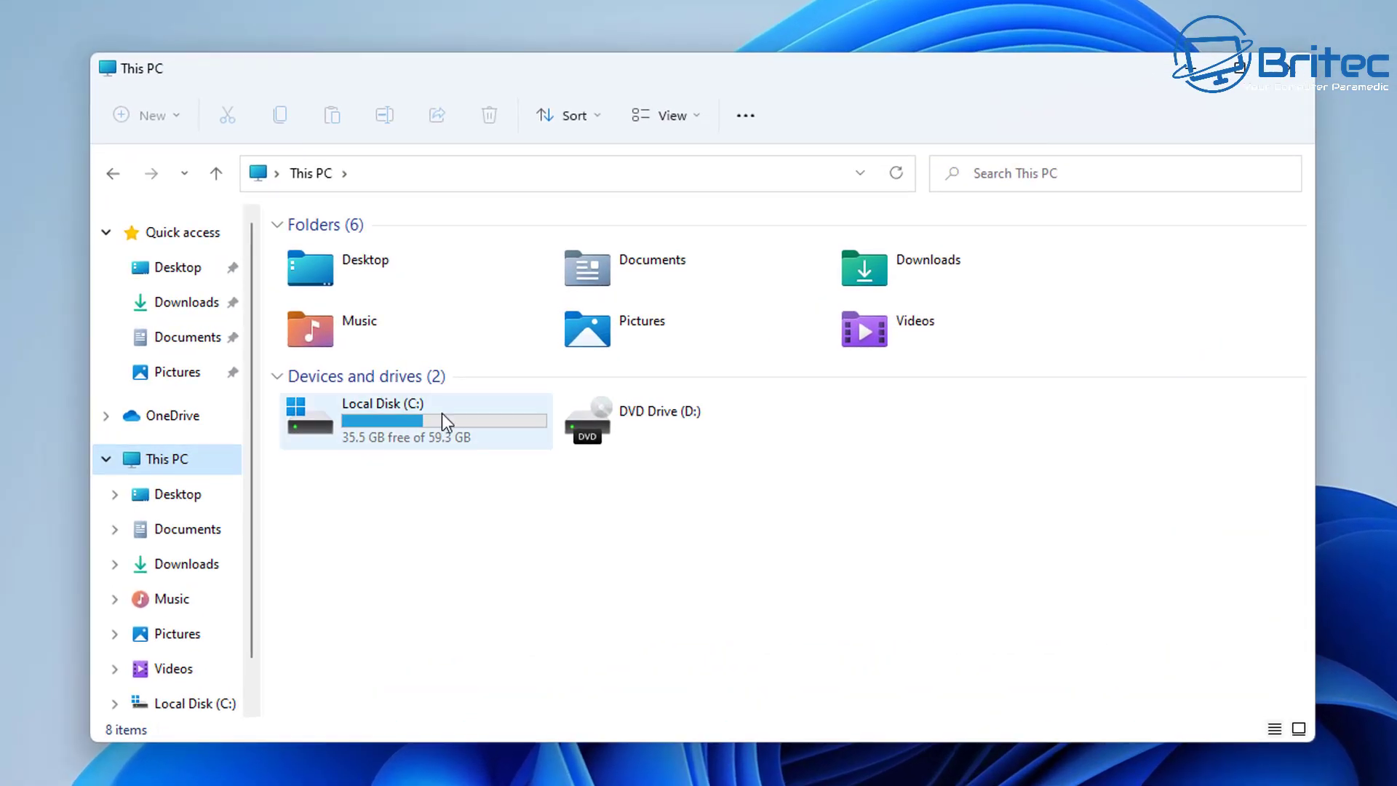
double_click(441, 418)
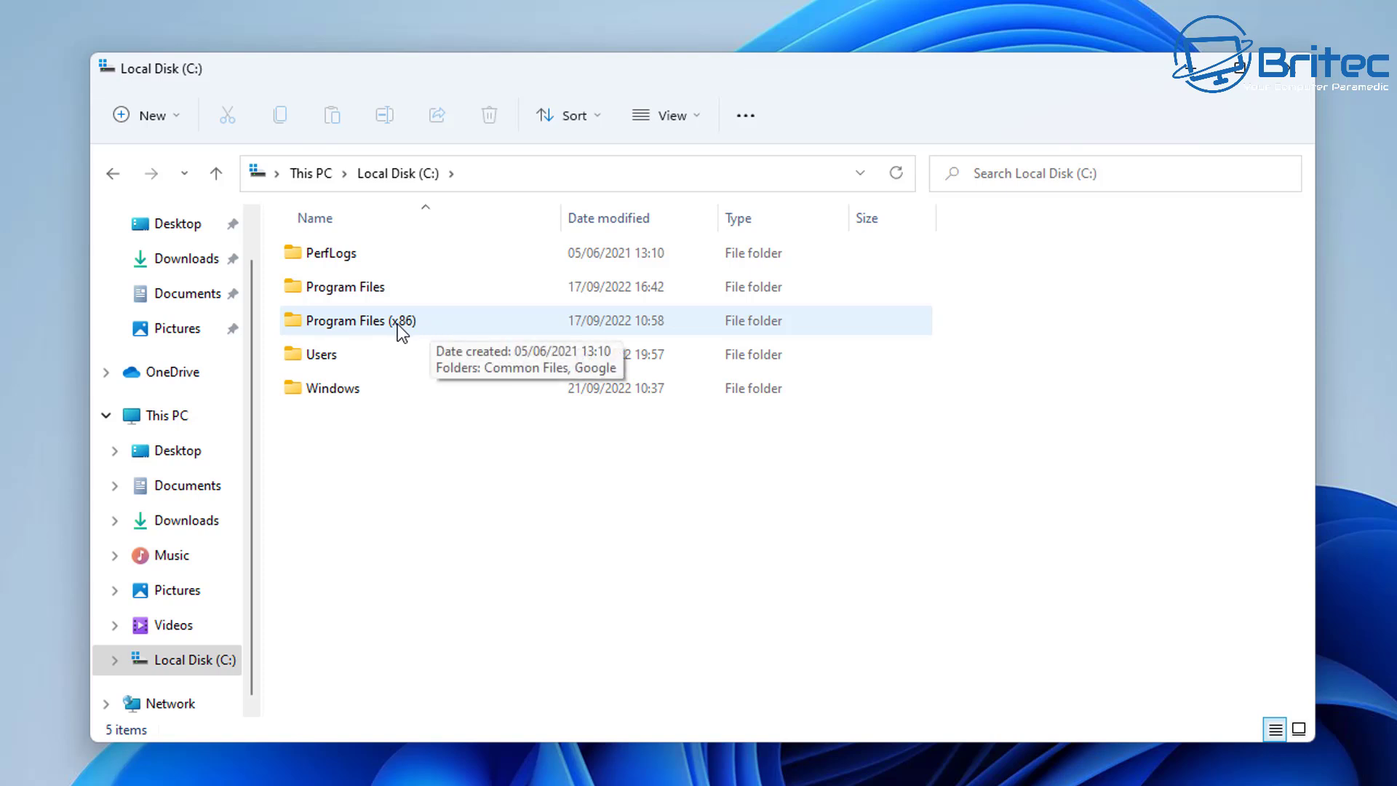
double_click(421, 326)
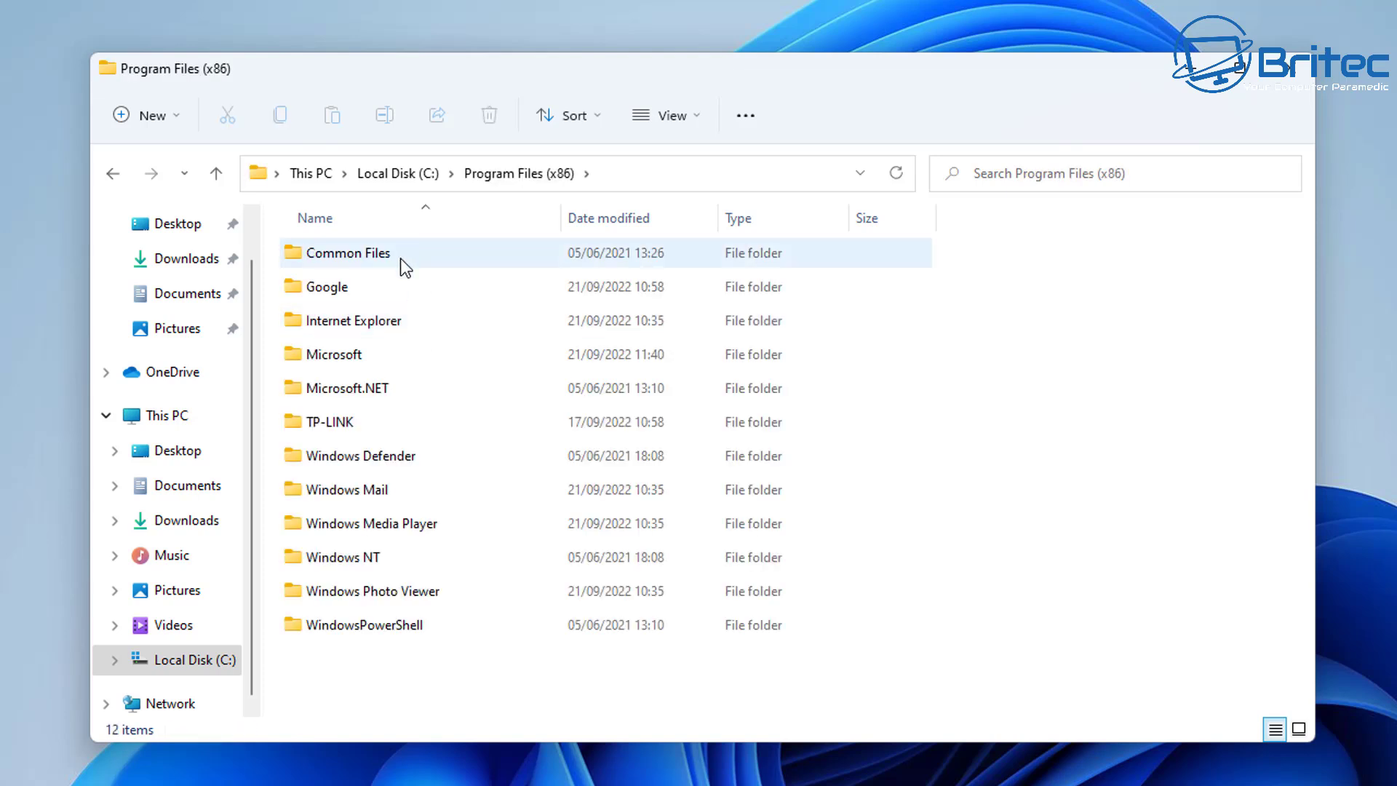
double_click(425, 356)
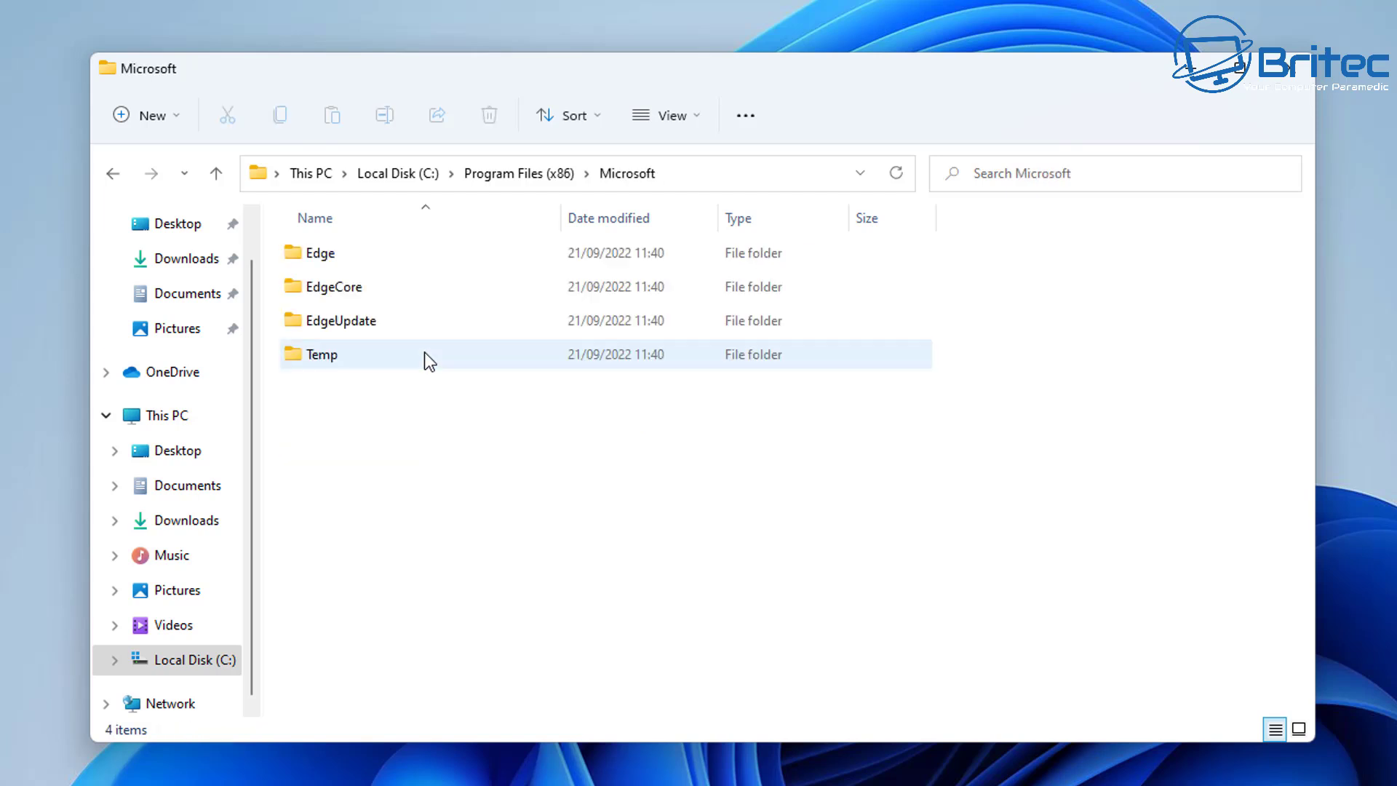
double_click(353, 262)
double_click(355, 256)
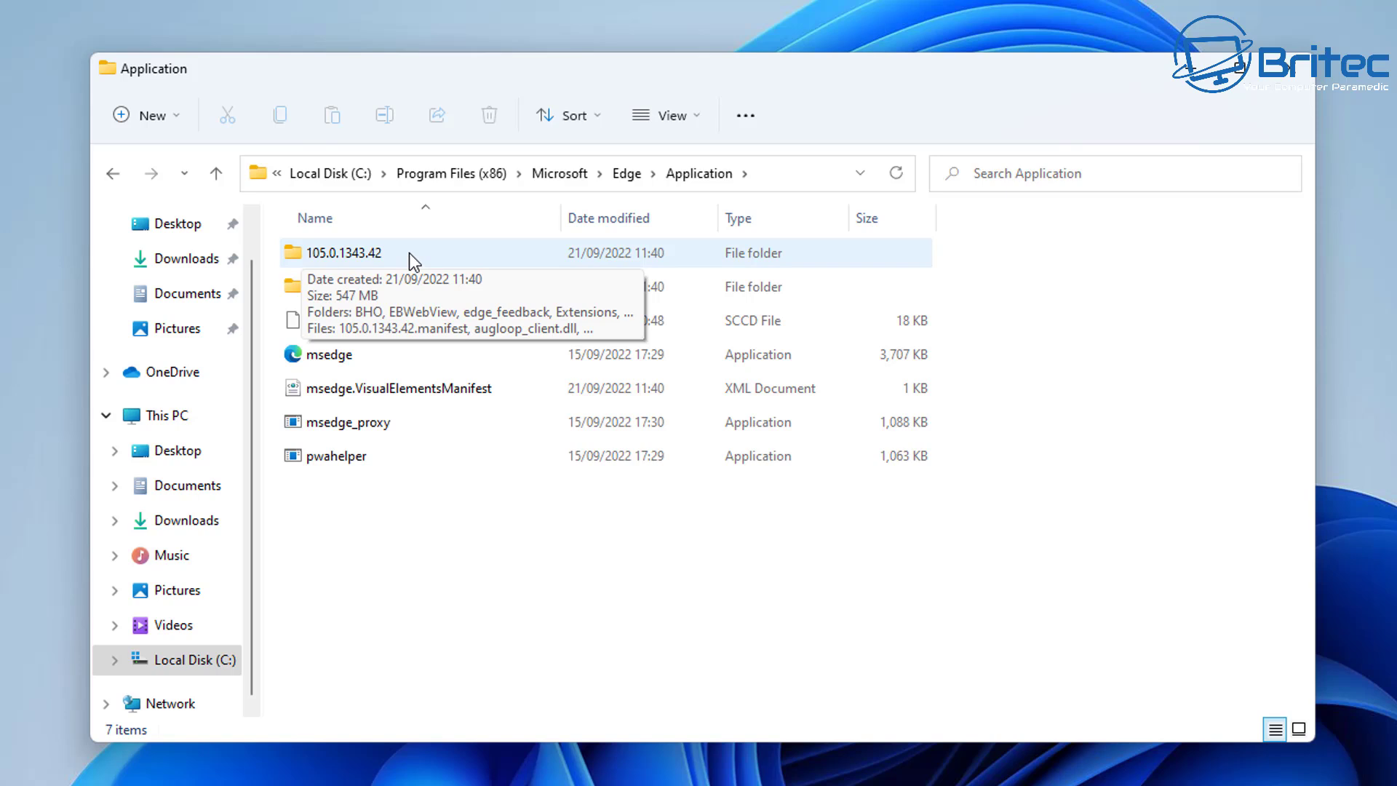
double_click(404, 251)
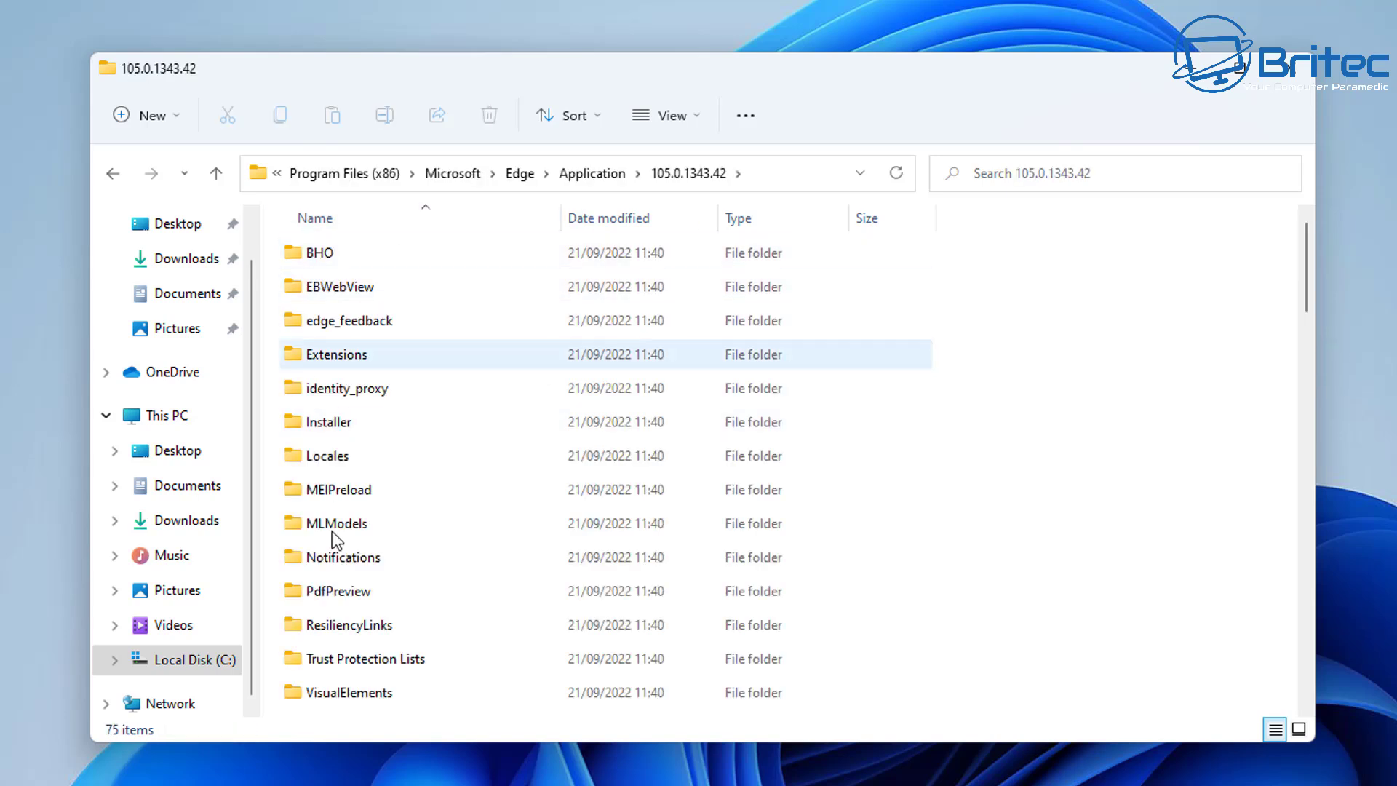
Step: Open a cmd command prompt in the 105.0.1343.42 folder and close it without running a command
left_click(766, 188)
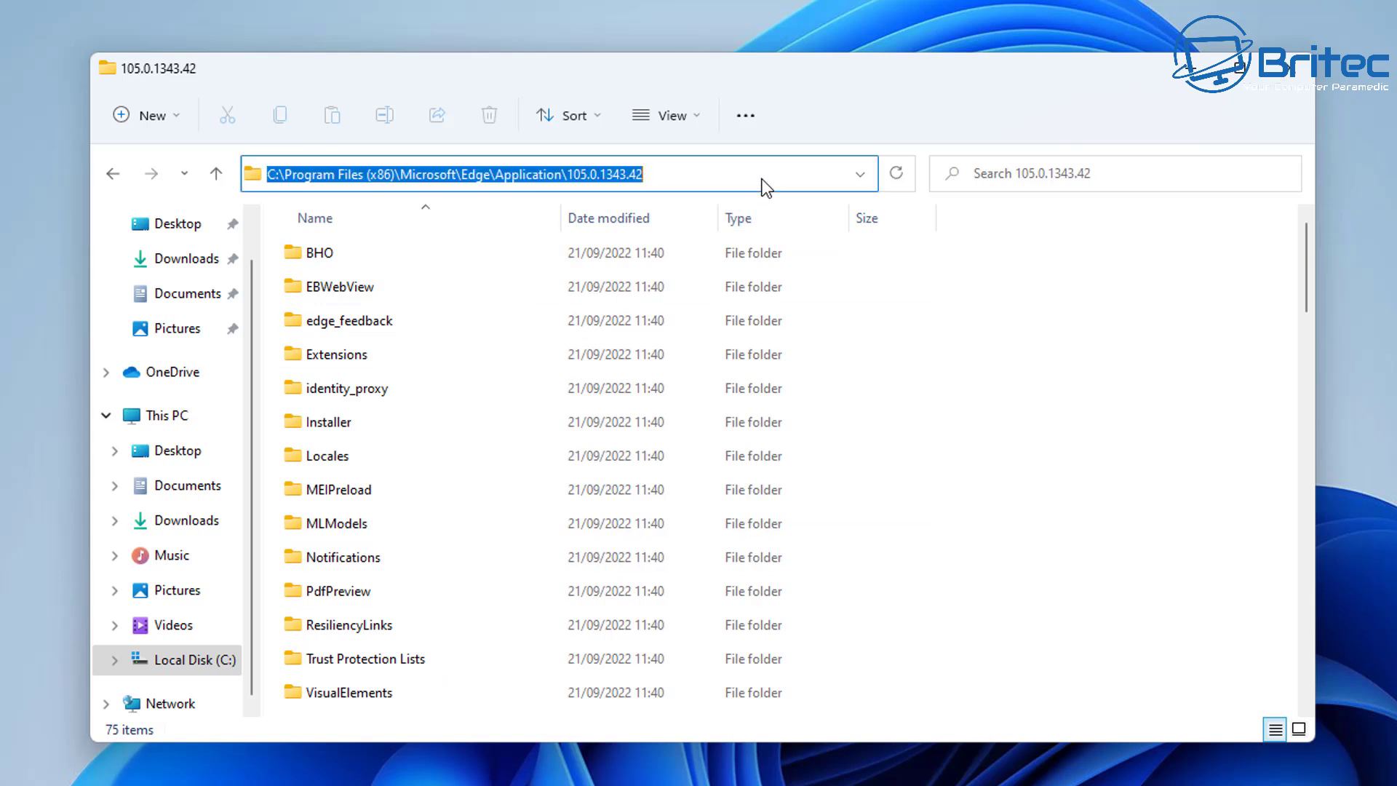
type("cmd")
key("Return")
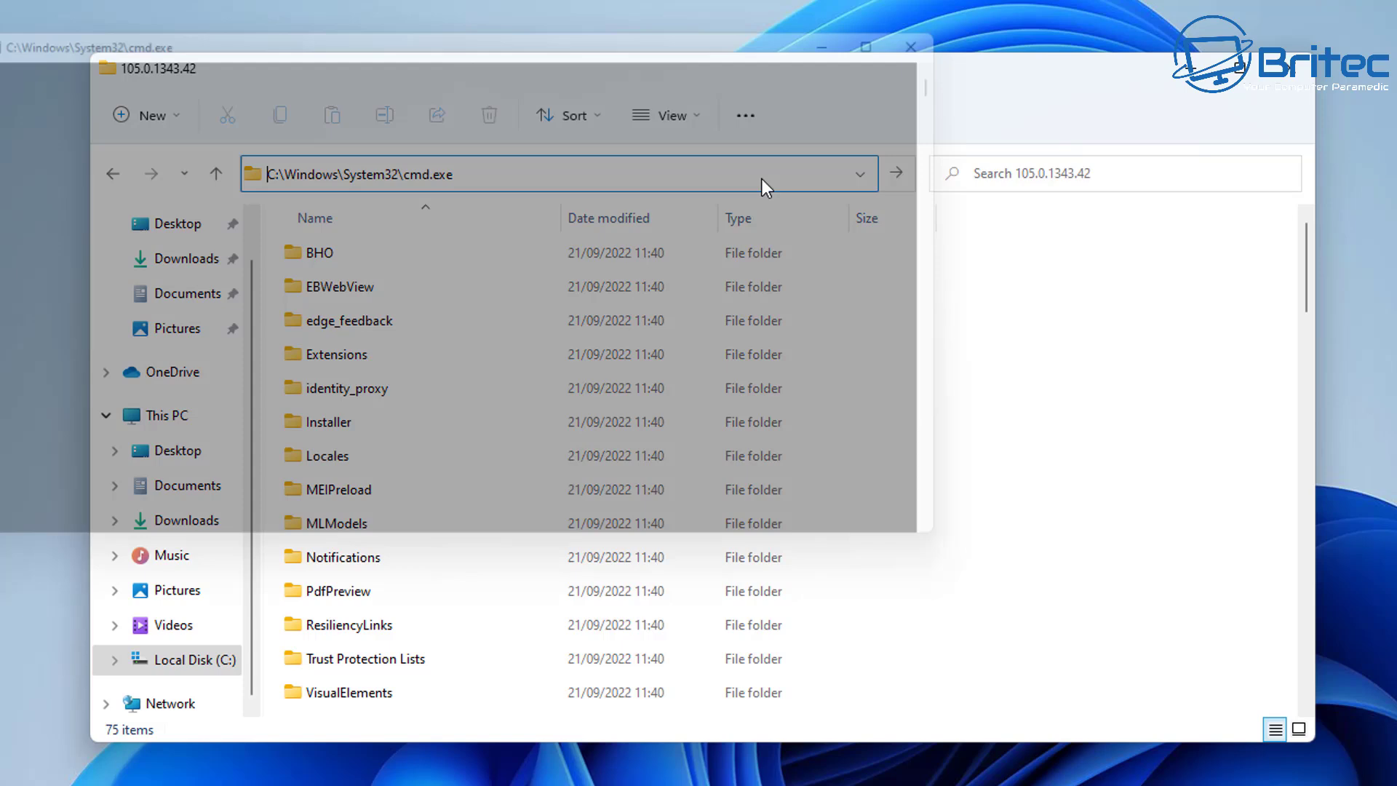
left_click_drag(515, 23, 743, 135)
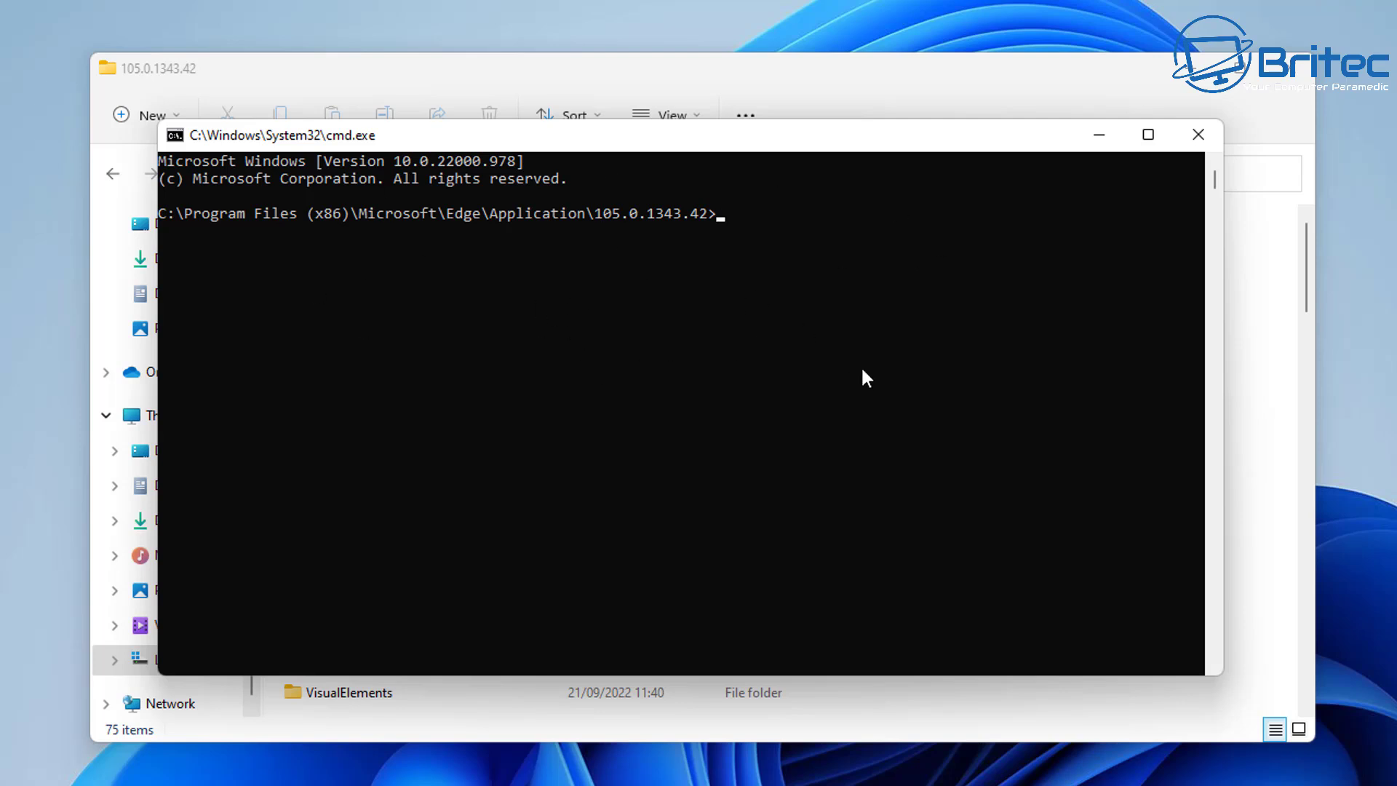
left_click(1202, 141)
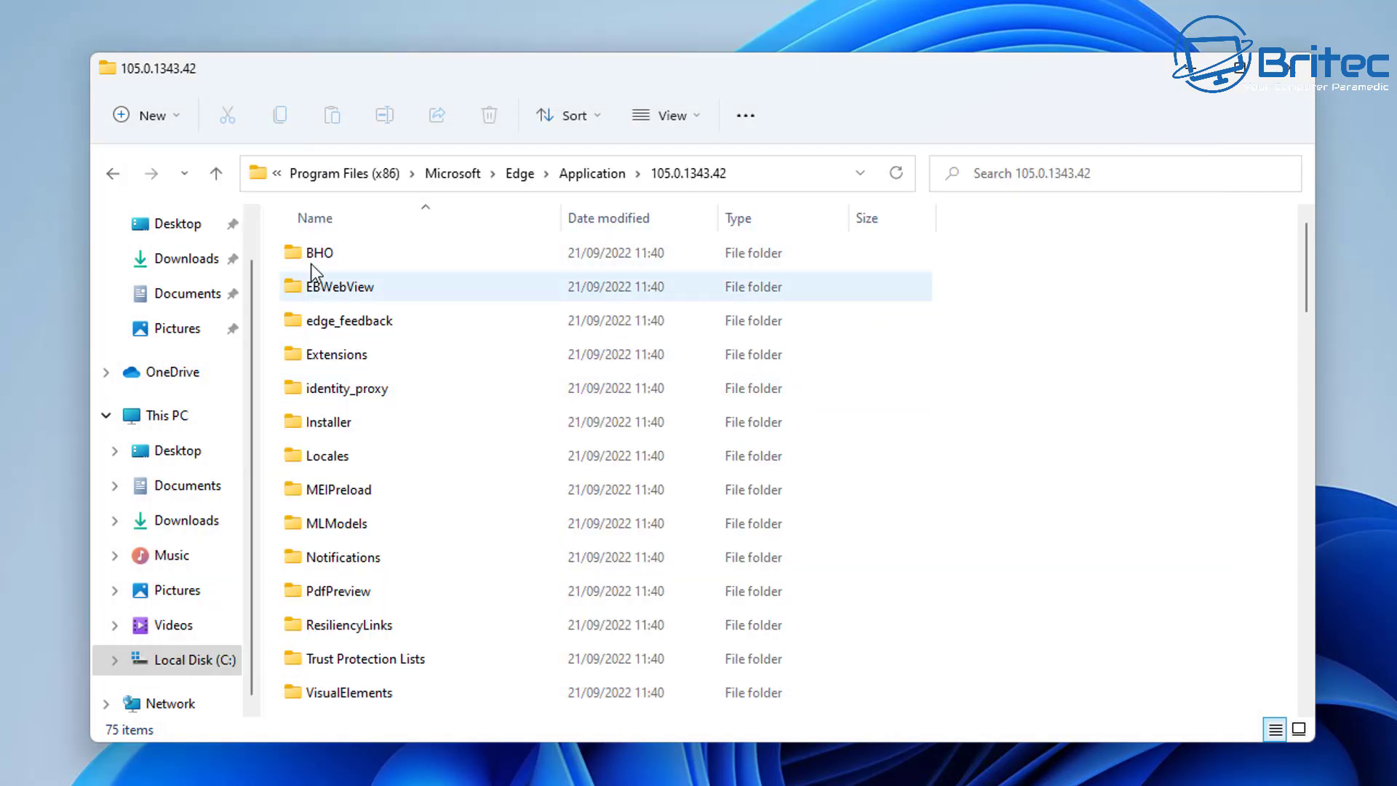
Step: Return to the Microsoft folder, look at its EdgeCore and EdgeUpdate subfolders, and close File Explorer
left_click(113, 175)
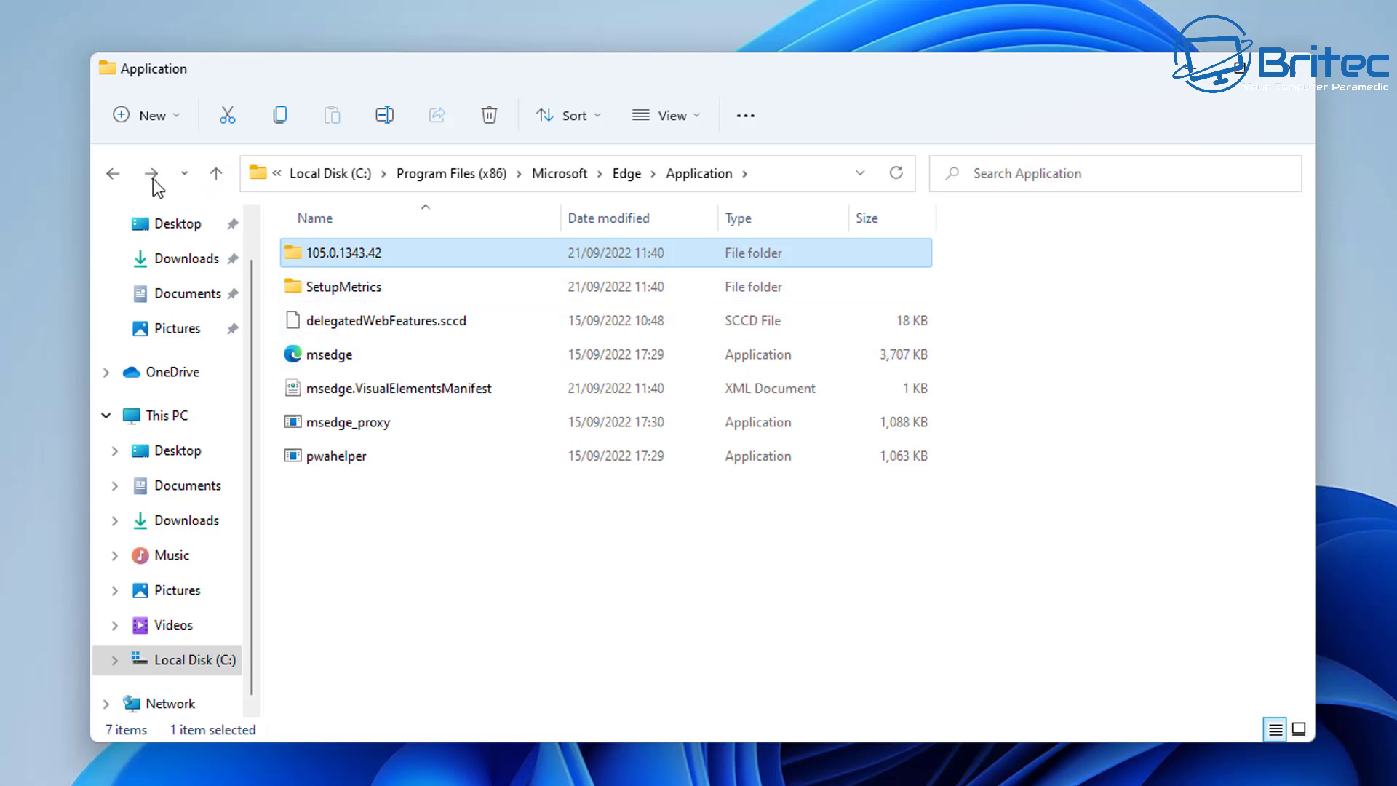
left_click(113, 175)
left_click(112, 175)
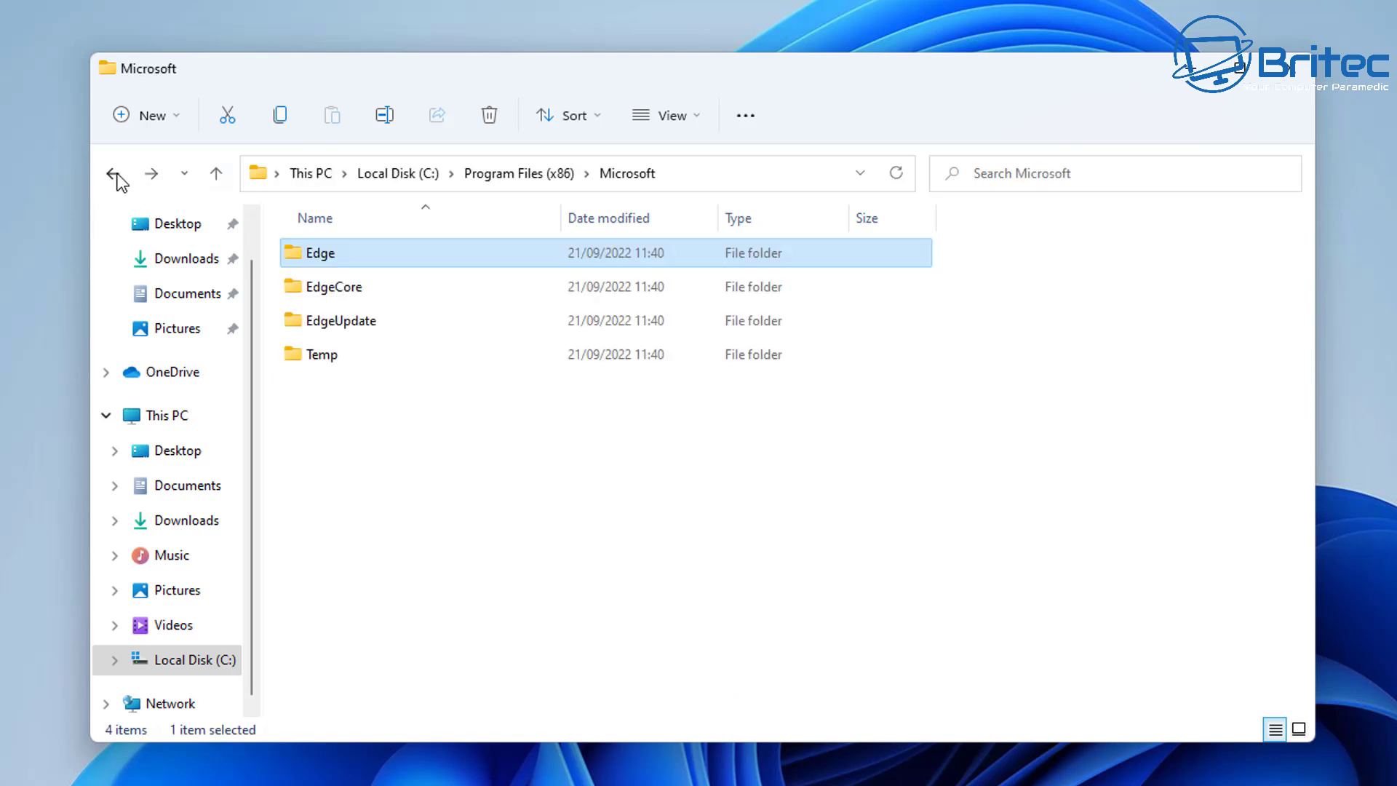
double_click(345, 294)
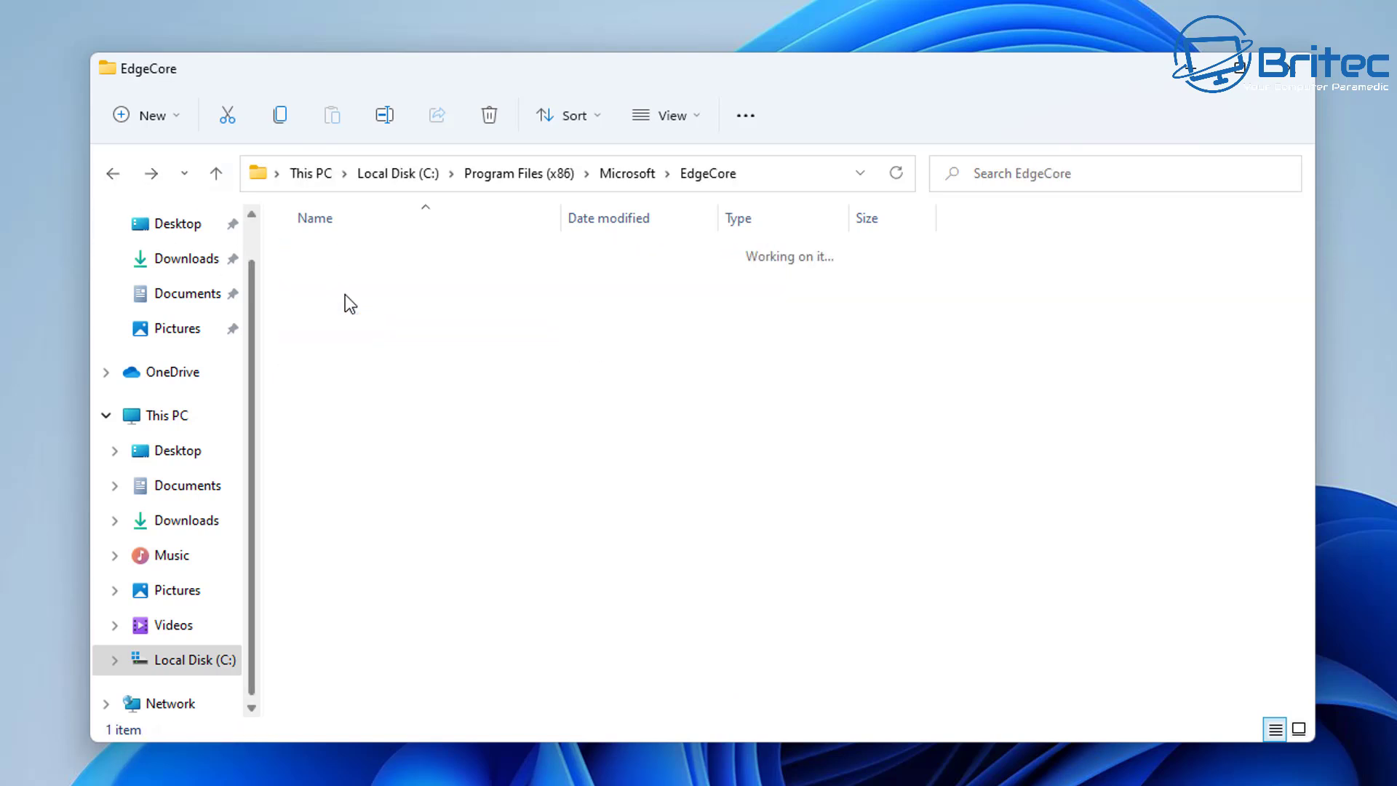
left_click(112, 175)
double_click(379, 326)
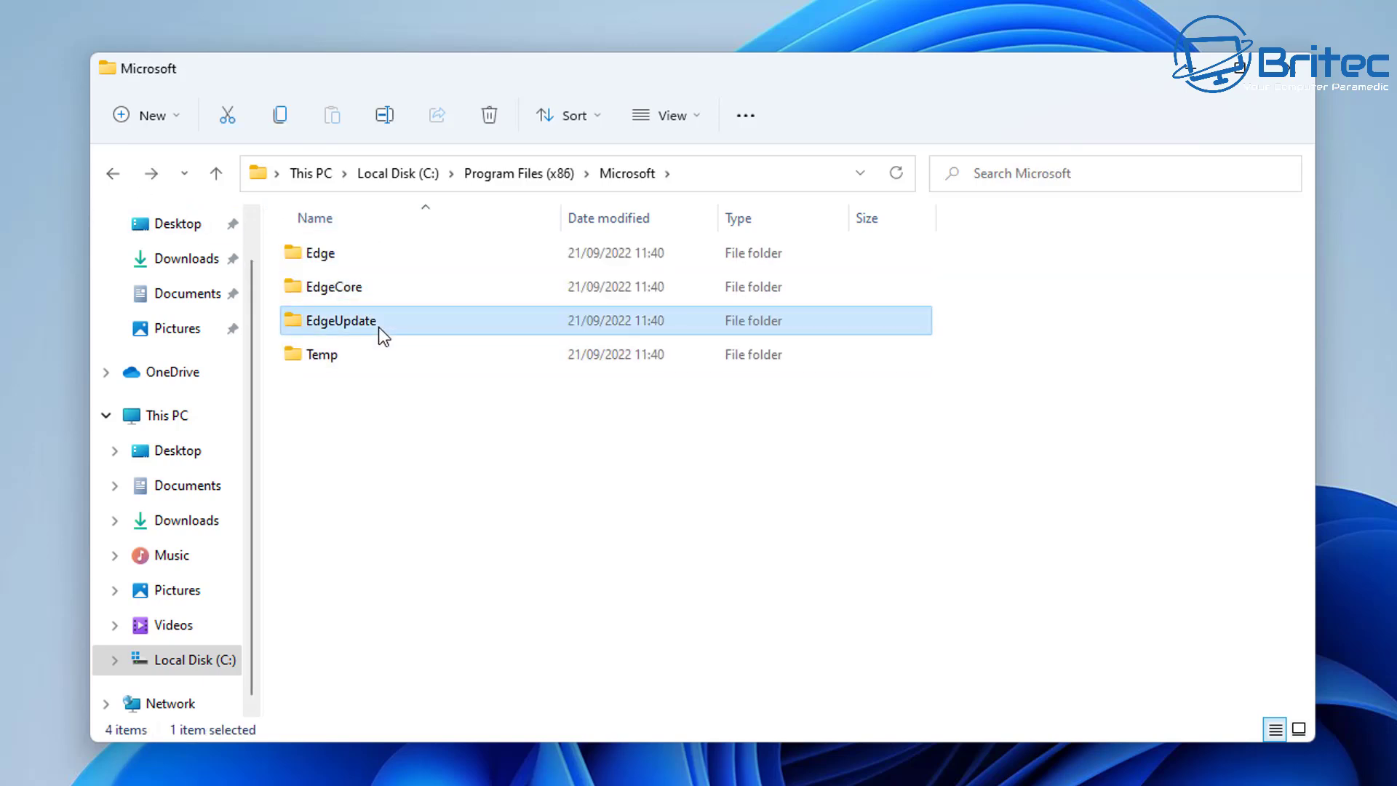
left_click(1295, 64)
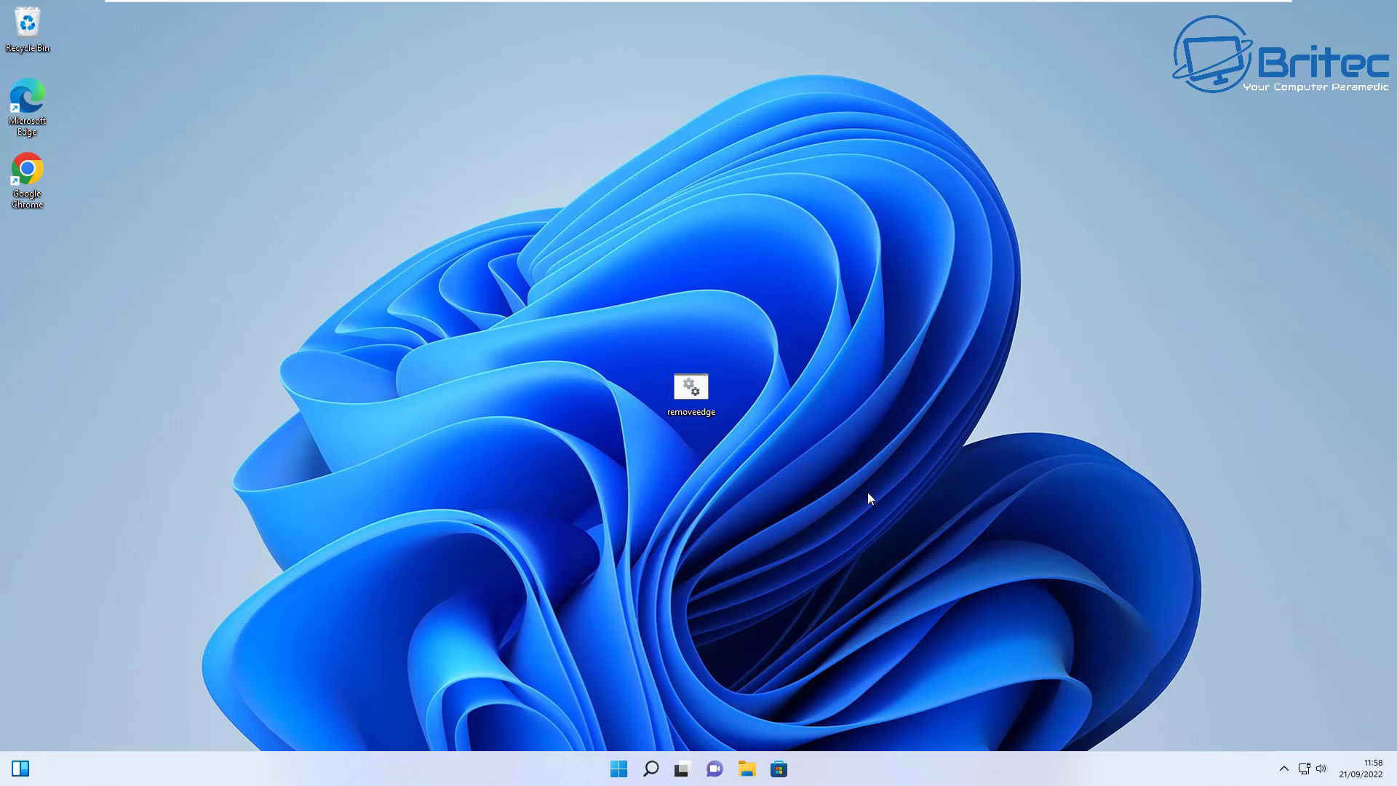
Step: Open the removeedge batch file from the desktop for editing in Notepad and read through its removal, registry and shortcut commands
right_click(692, 390)
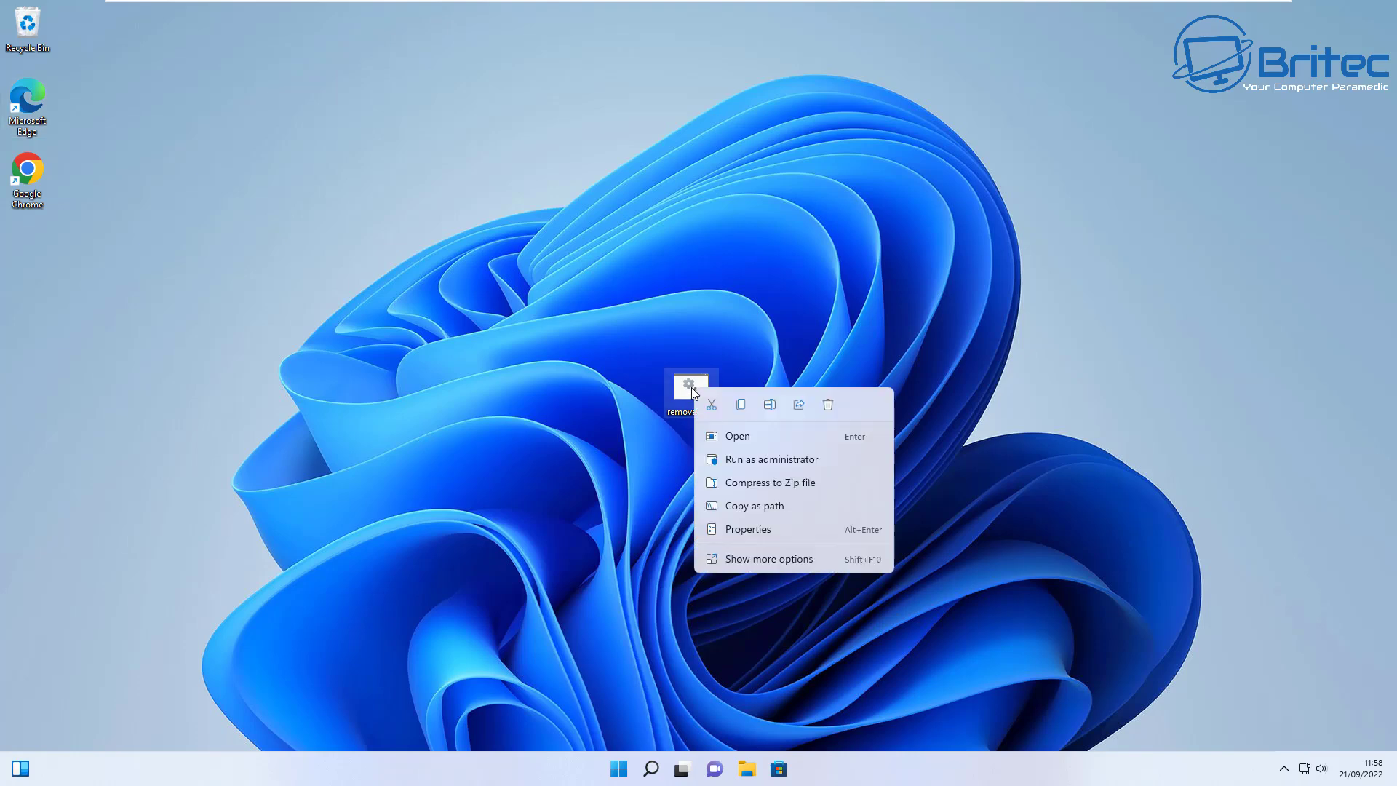
left_click(748, 559)
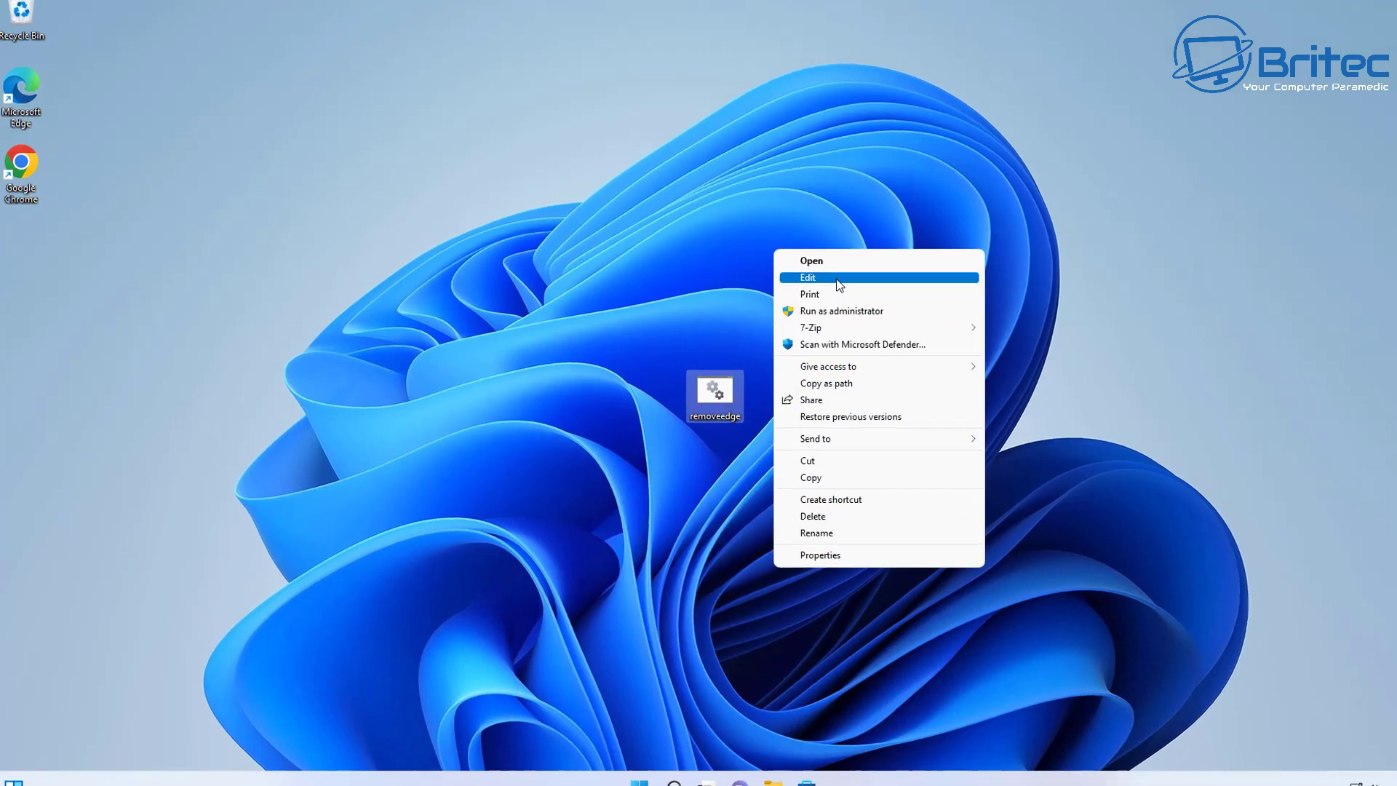
left_click(840, 285)
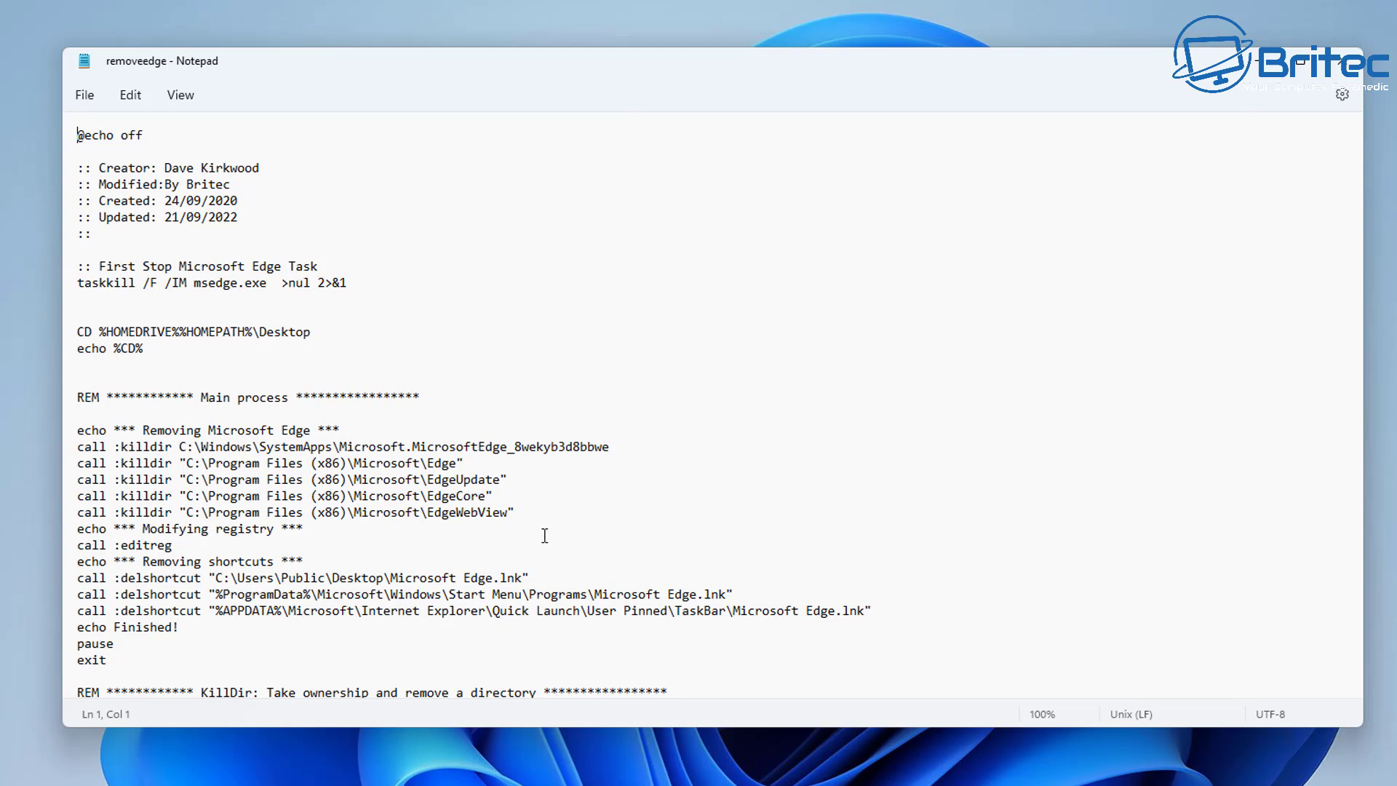
scroll(588, 569, "down", 6)
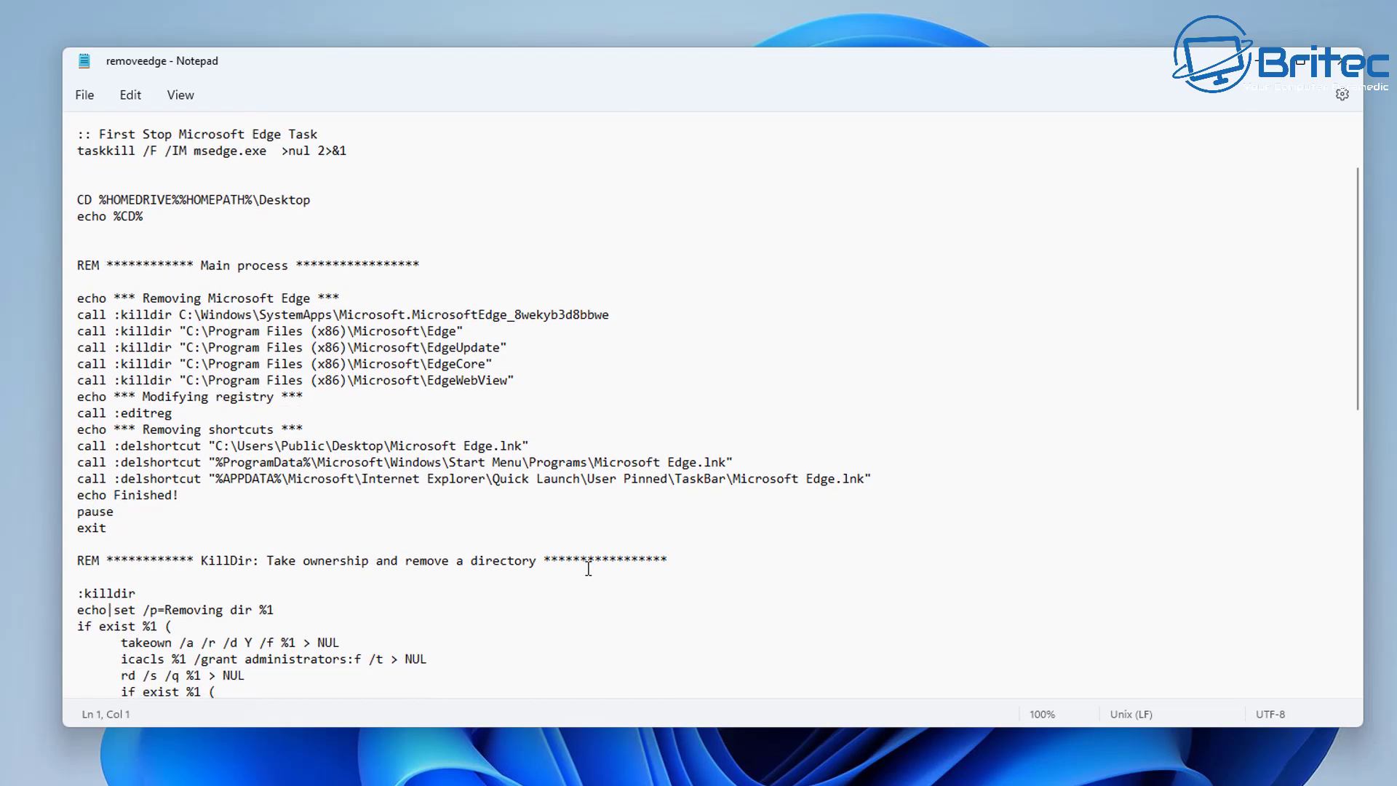
scroll(384, 390, "down", 7)
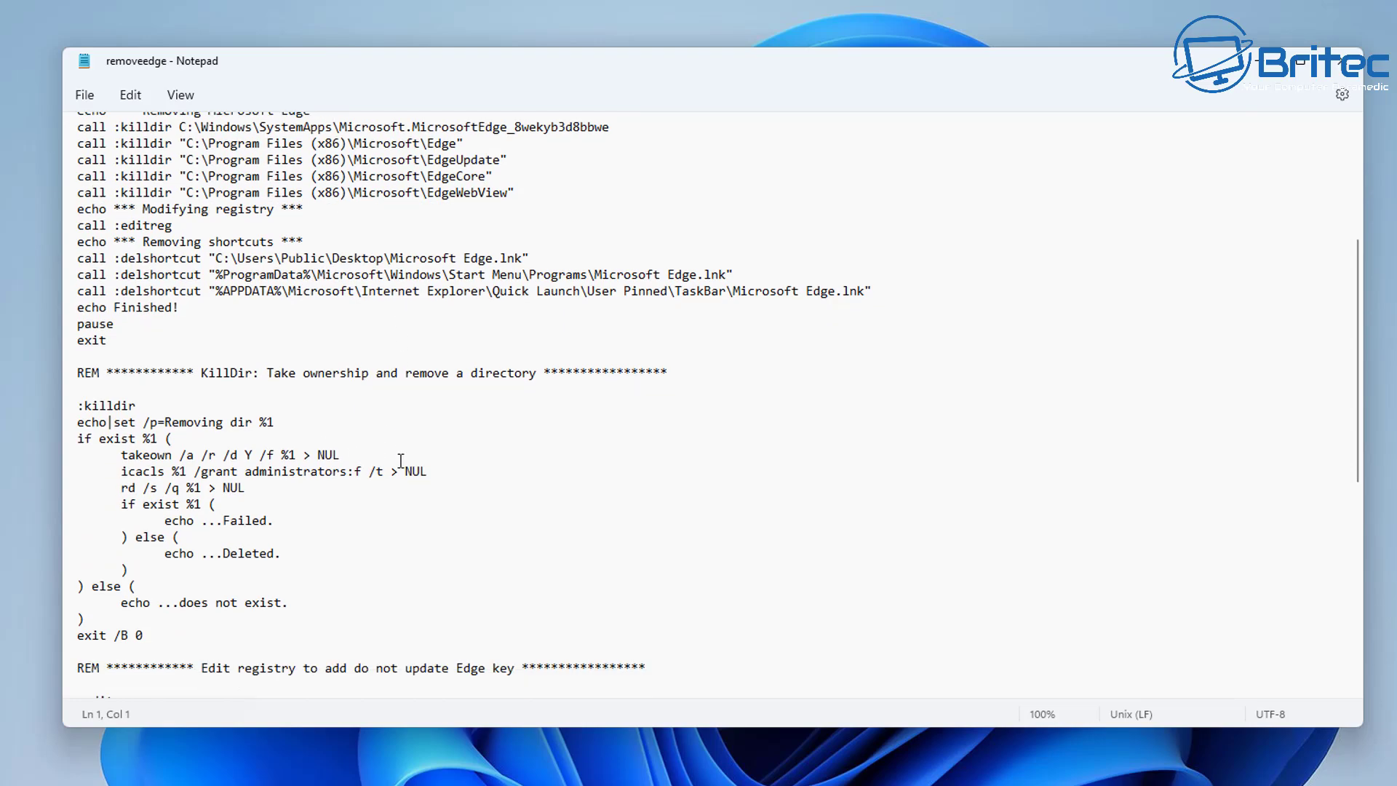
scroll(388, 458, "down", 2)
scroll(415, 430, "up", 17)
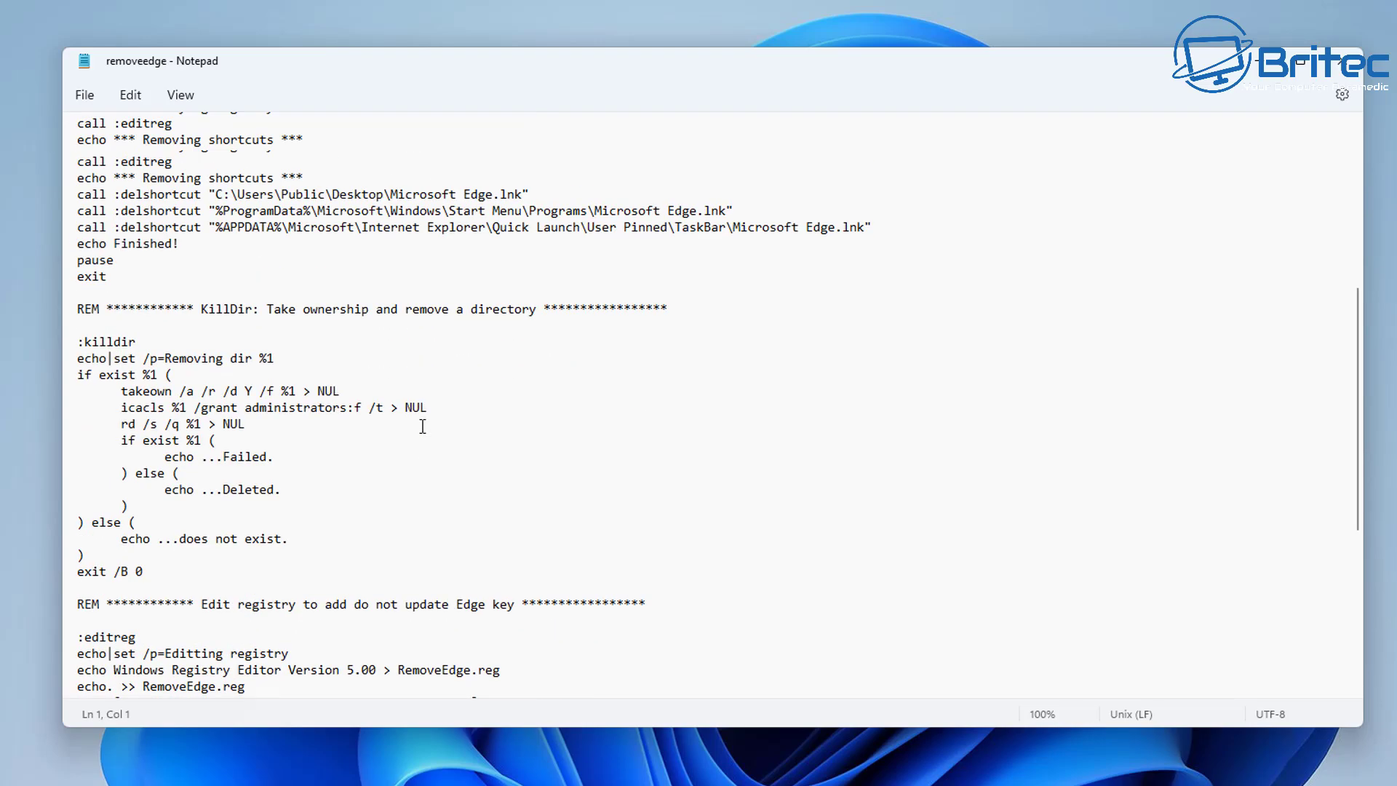
scroll(422, 429, "down", 17)
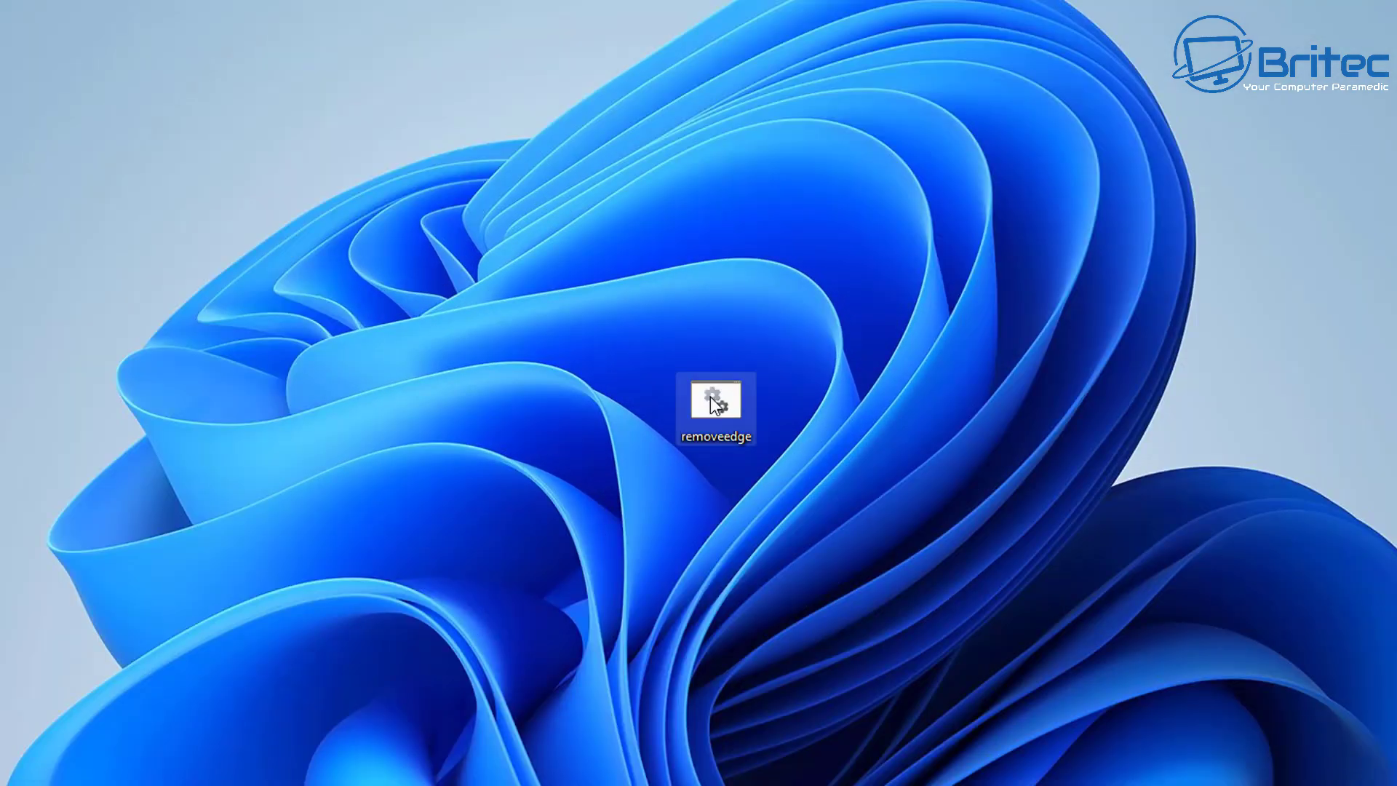
Step: Run the removeedge batch file from the desktop as administrator, allow the device changes, and dismiss its command window after it completes
right_click(710, 396)
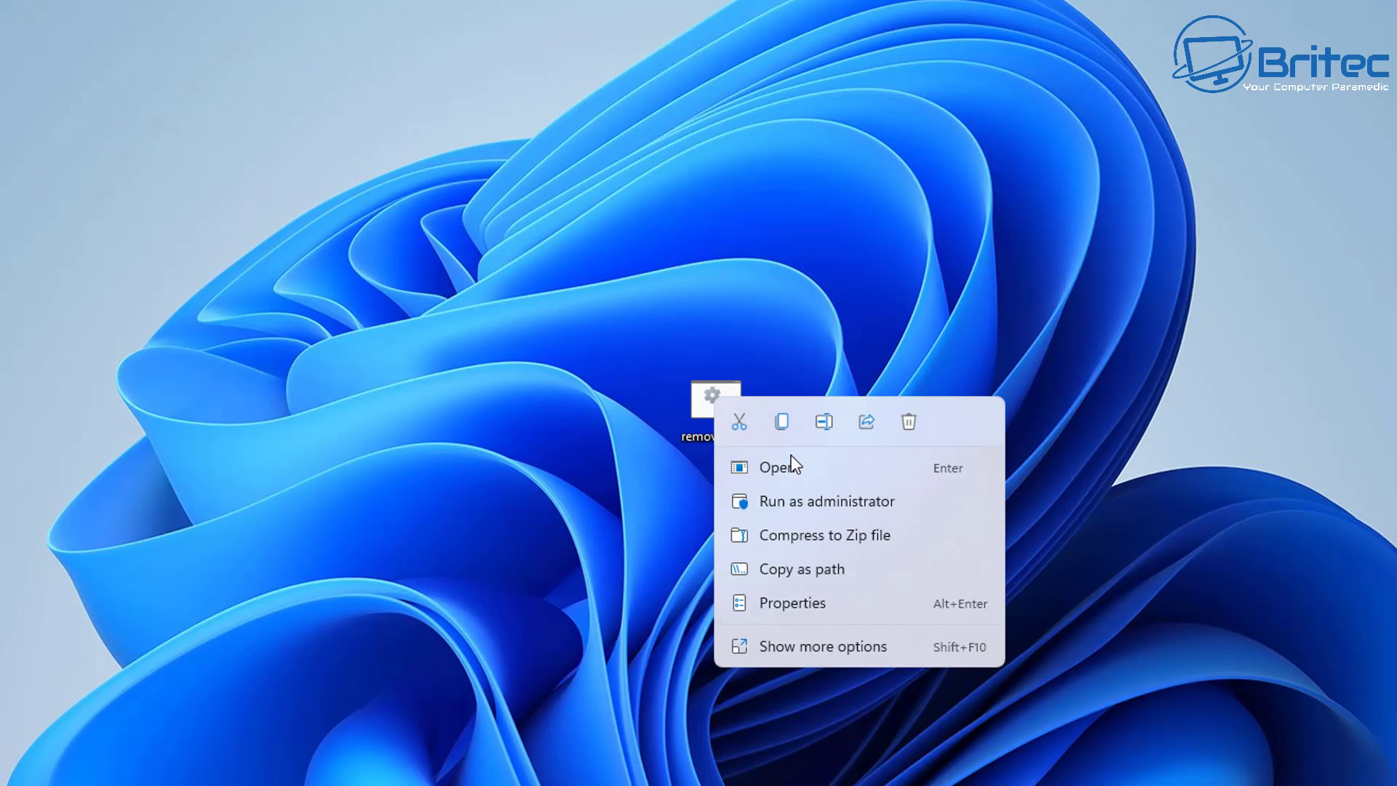
left_click(796, 497)
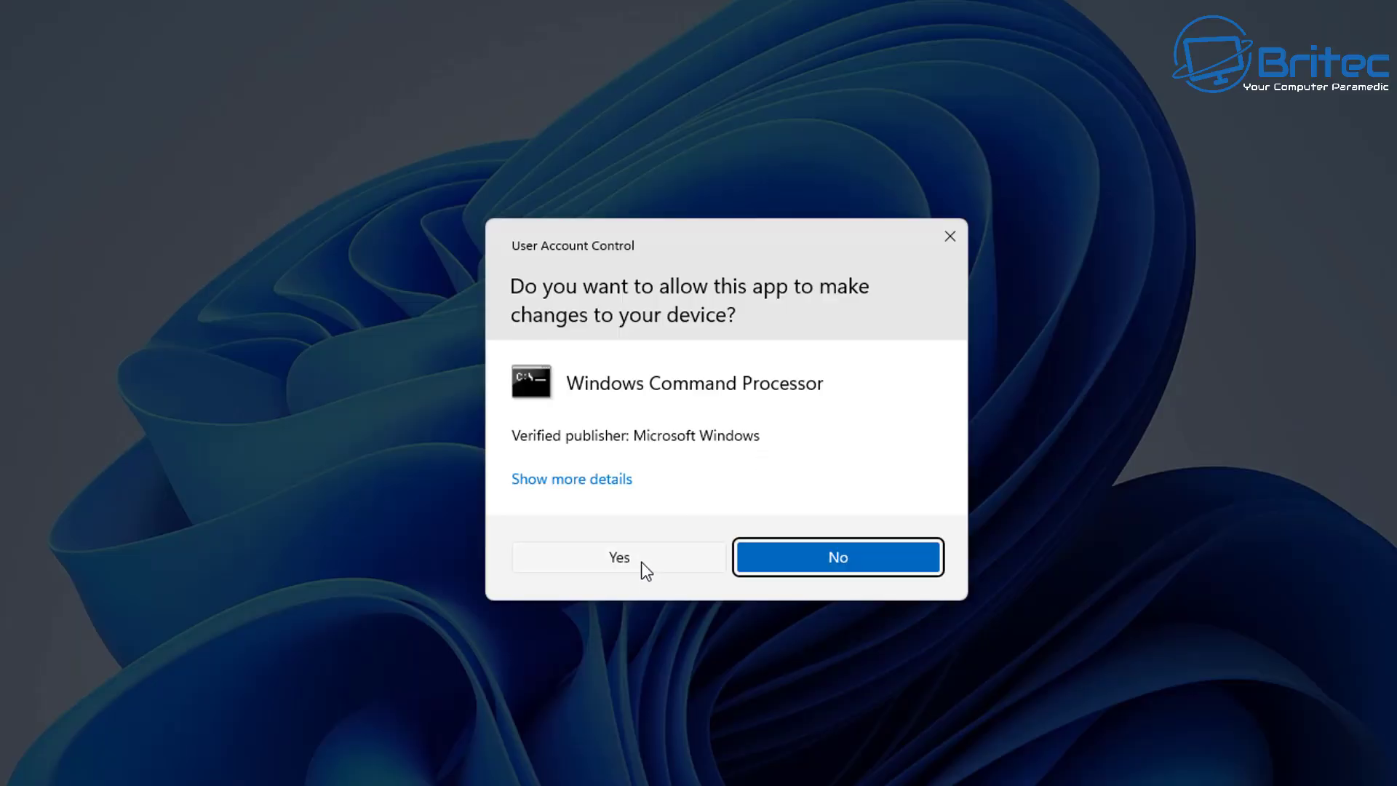
left_click(618, 557)
left_click_drag(494, 81, 746, 89)
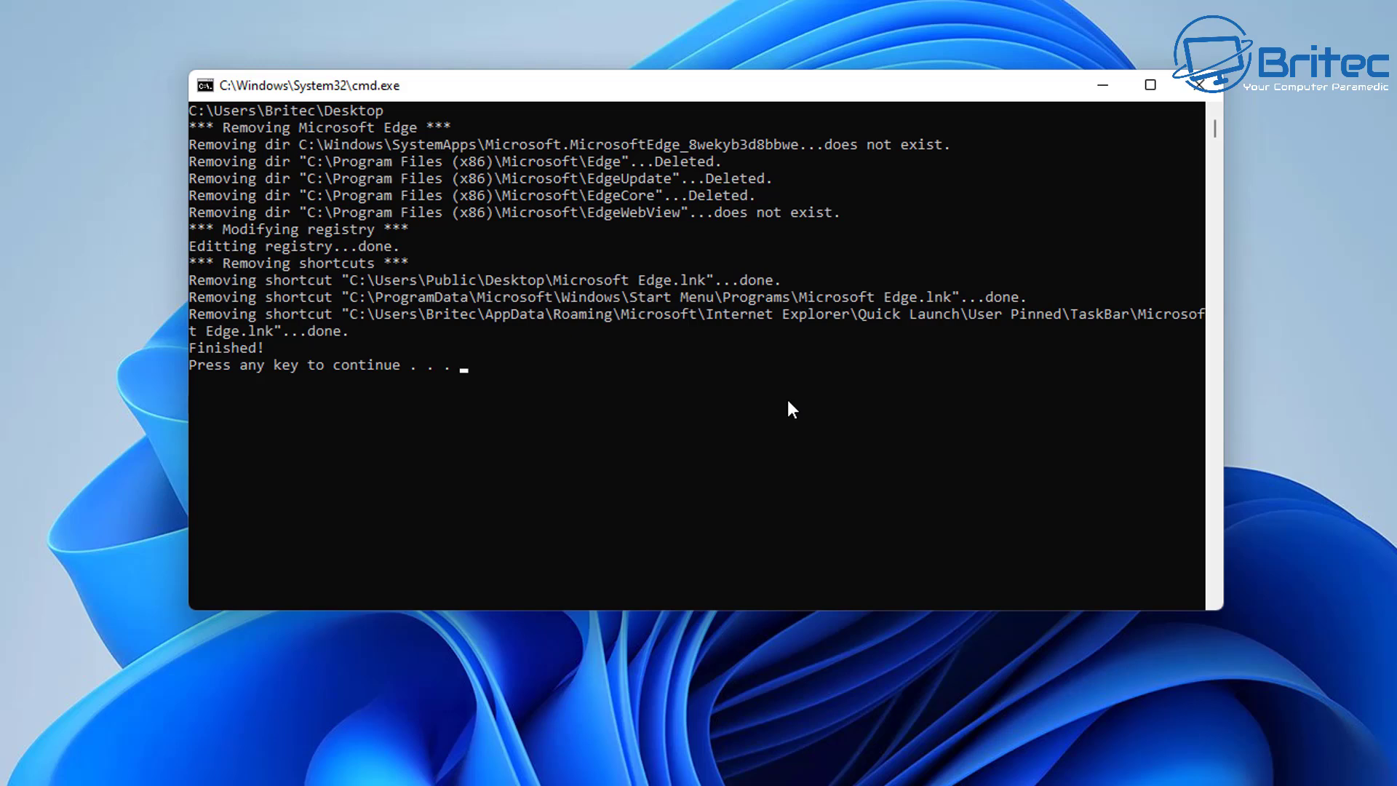
key("Return")
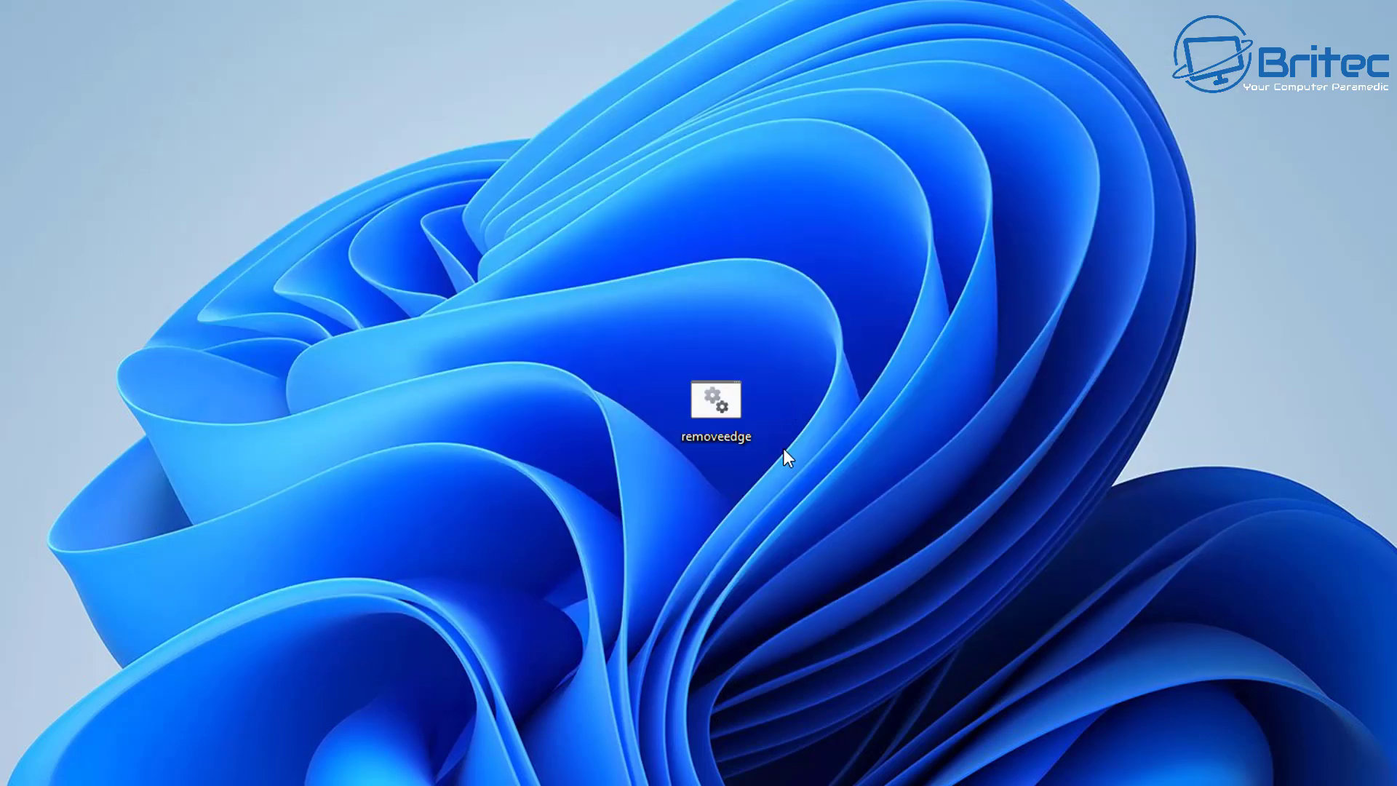
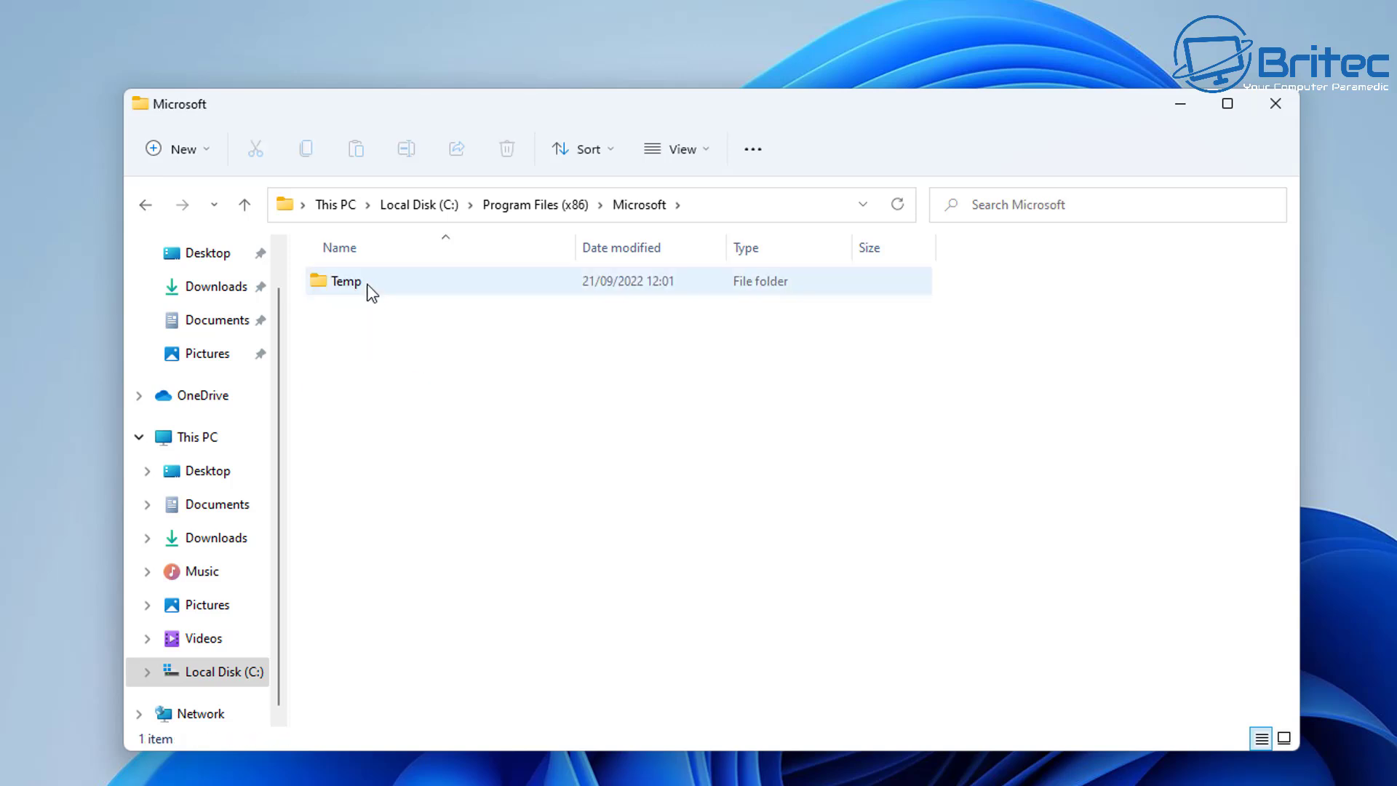
Step: Inspect the Temp folder inside Program Files (x86)\Microsoft, go back to Program Files (x86), and close File Explorer
double_click(365, 291)
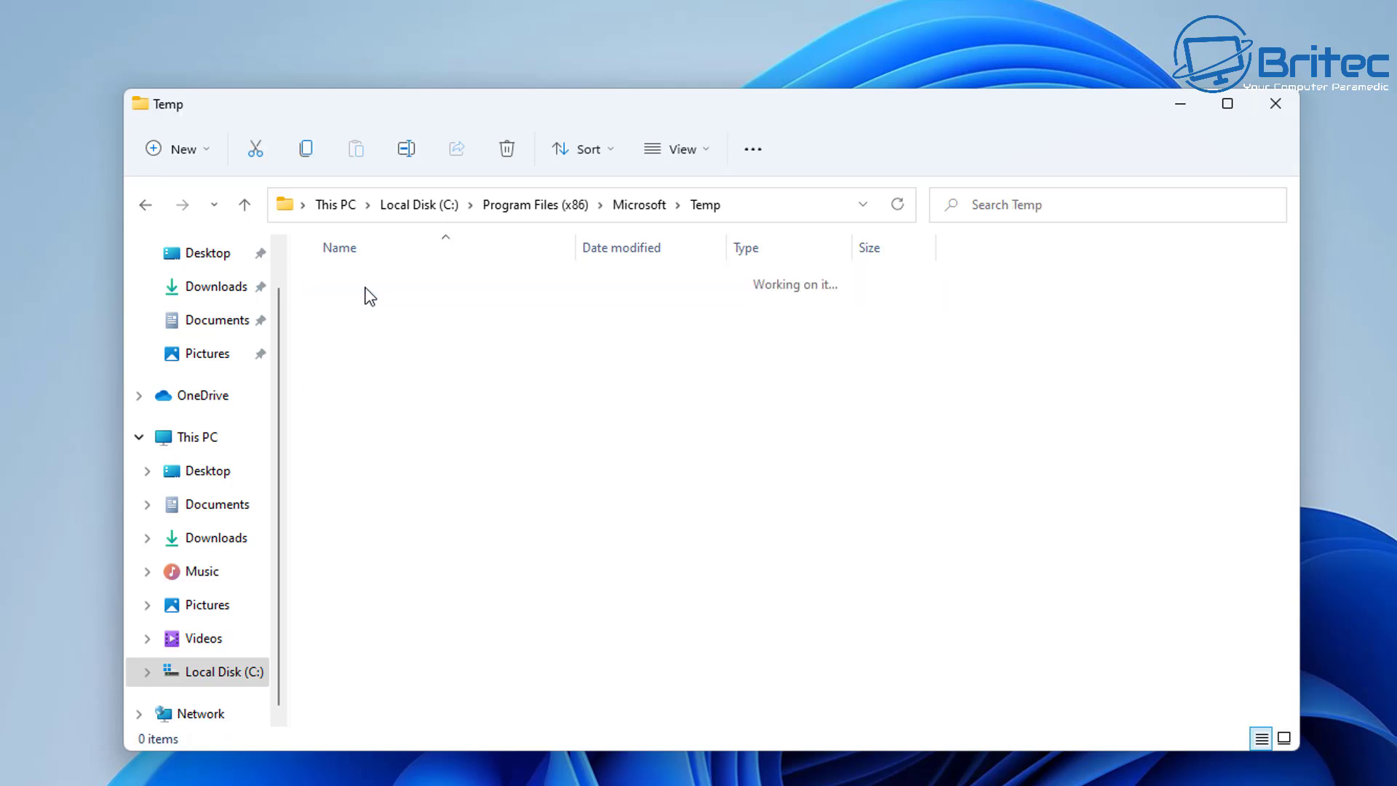
left_click(146, 206)
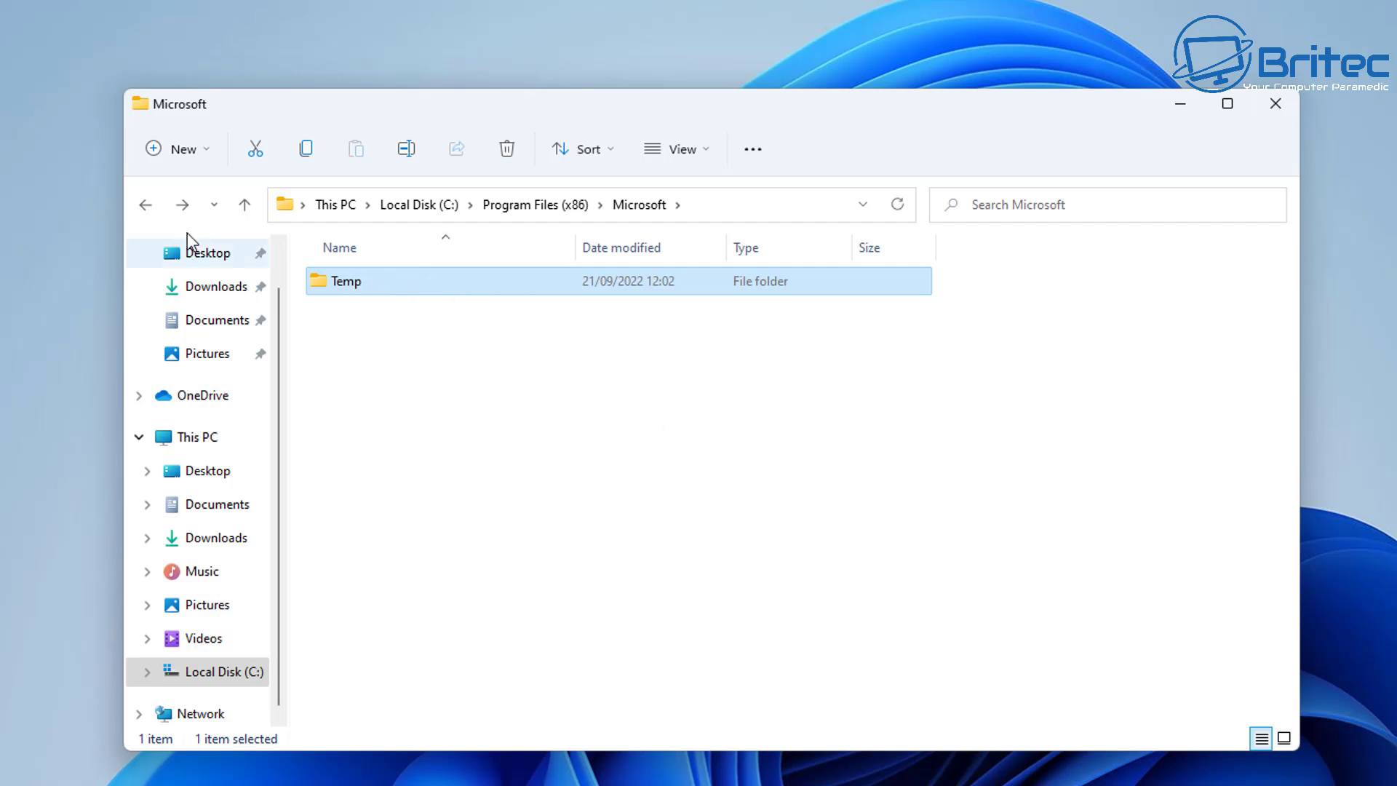
left_click(147, 209)
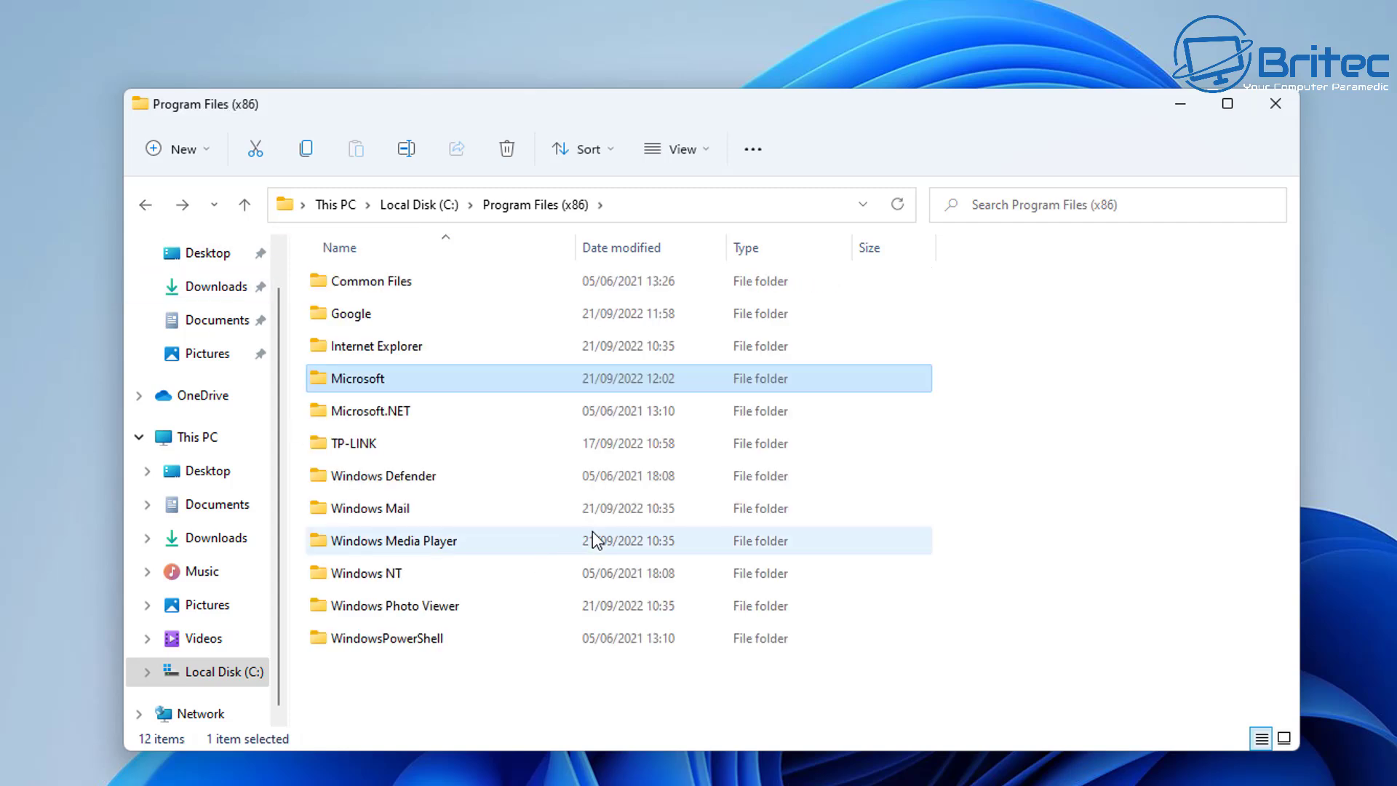
left_click(1276, 103)
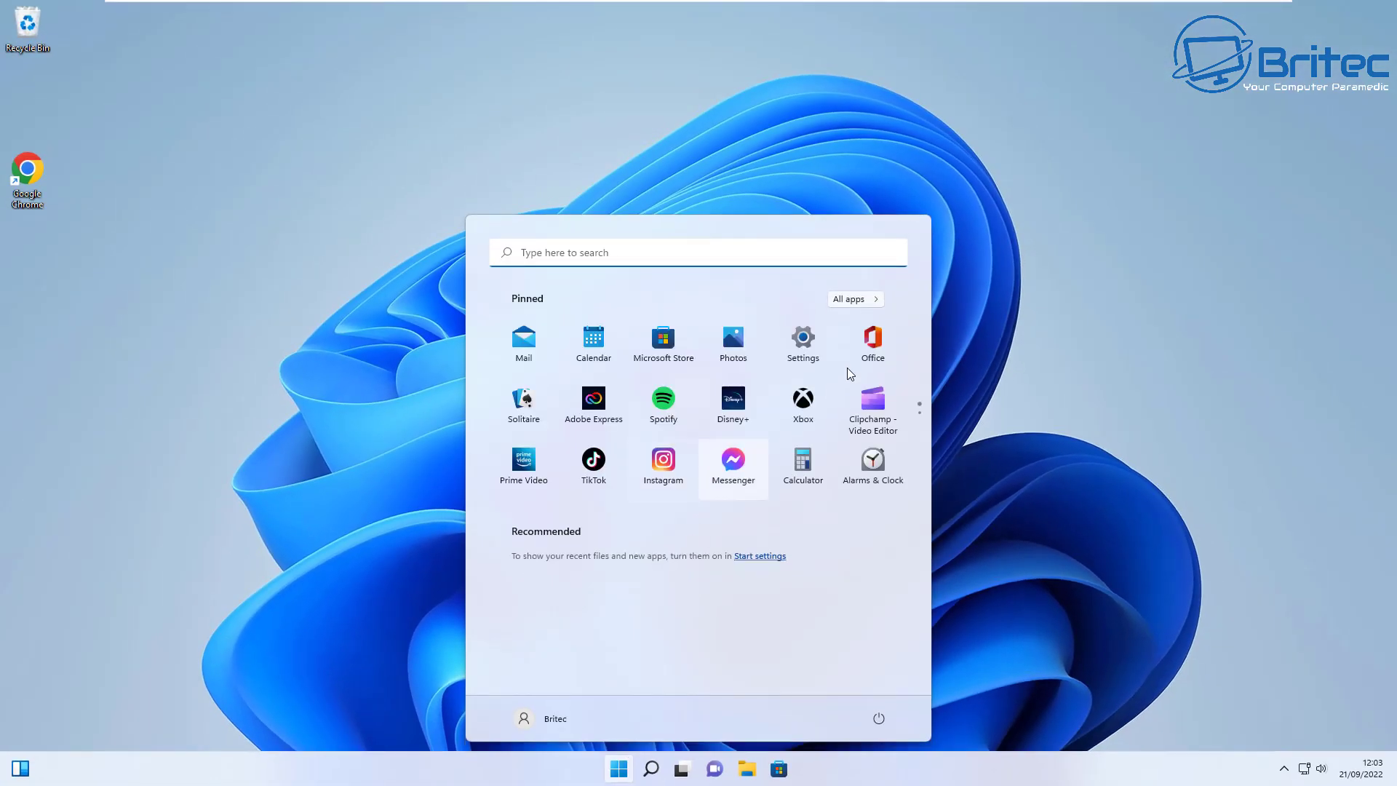
Step: Check the Apps & features list in Windows Settings for Microsoft Edge entries, and close Settings
left_click(804, 343)
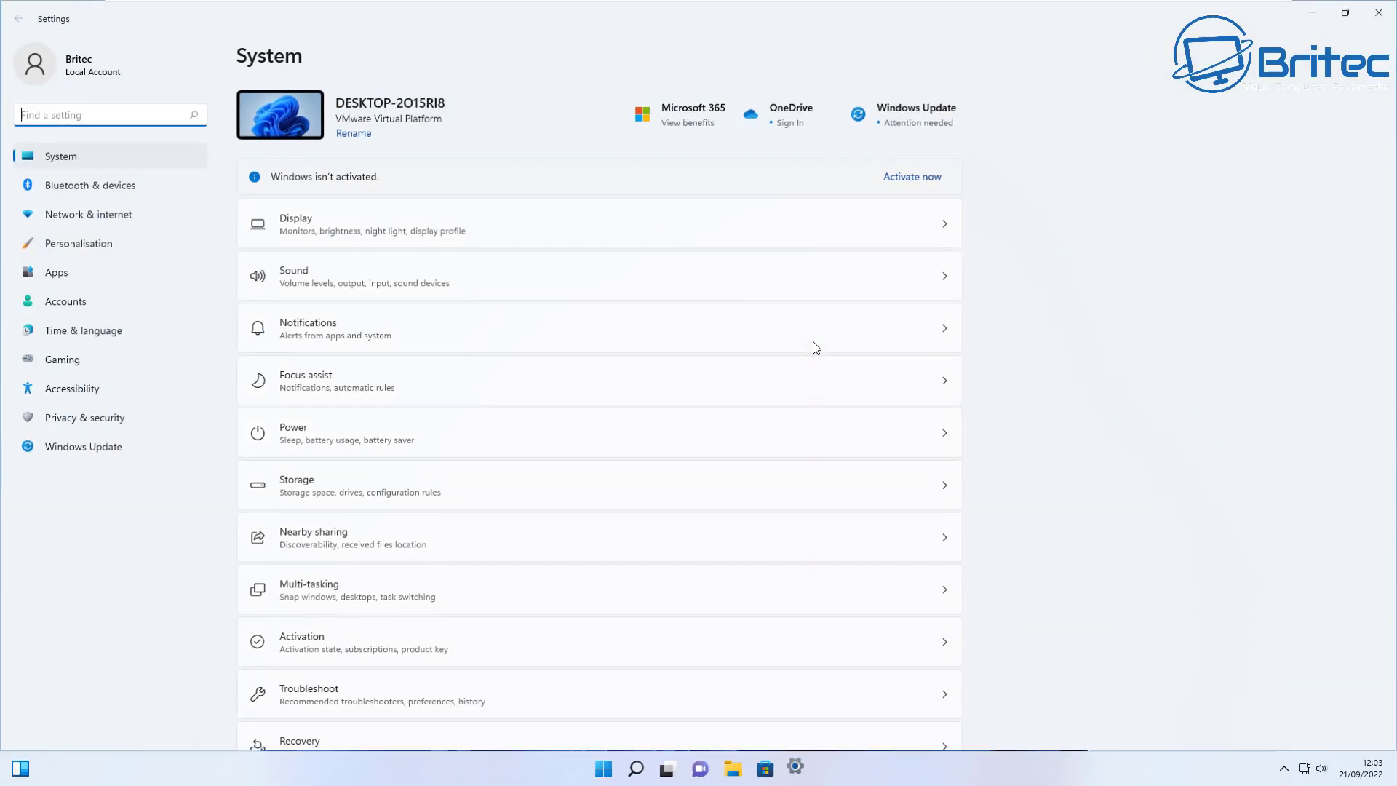
left_click(71, 282)
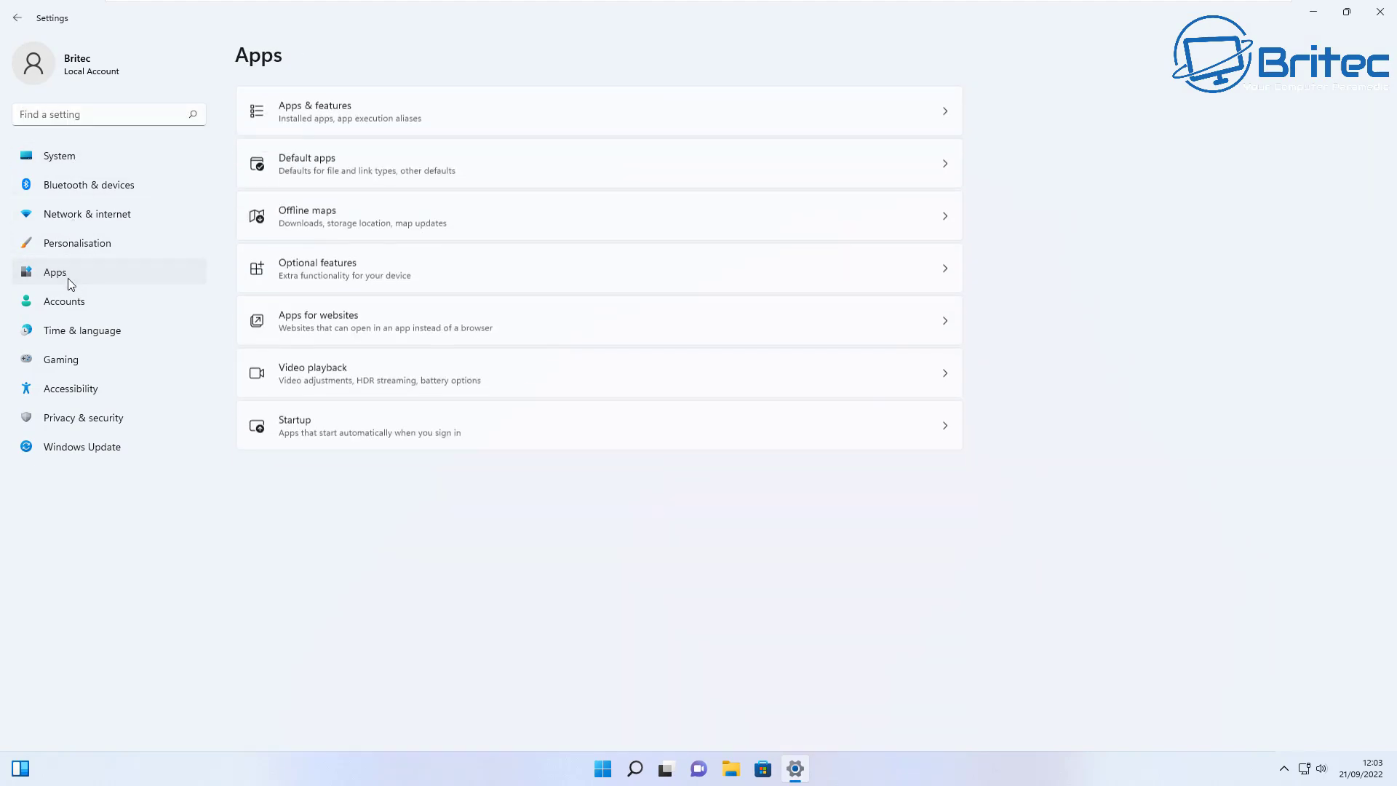
left_click(343, 124)
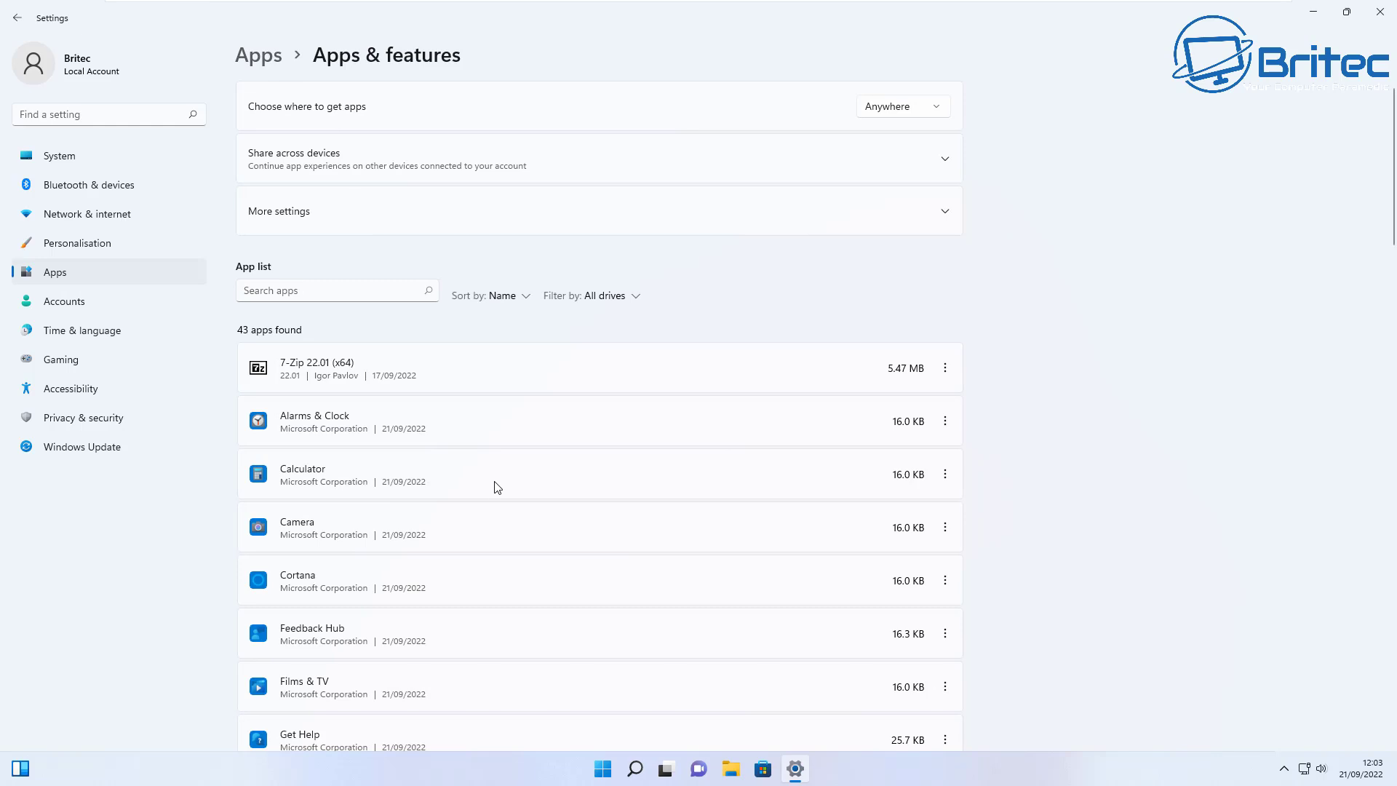
scroll(492, 489, "down", 2)
scroll(492, 489, "down", 5)
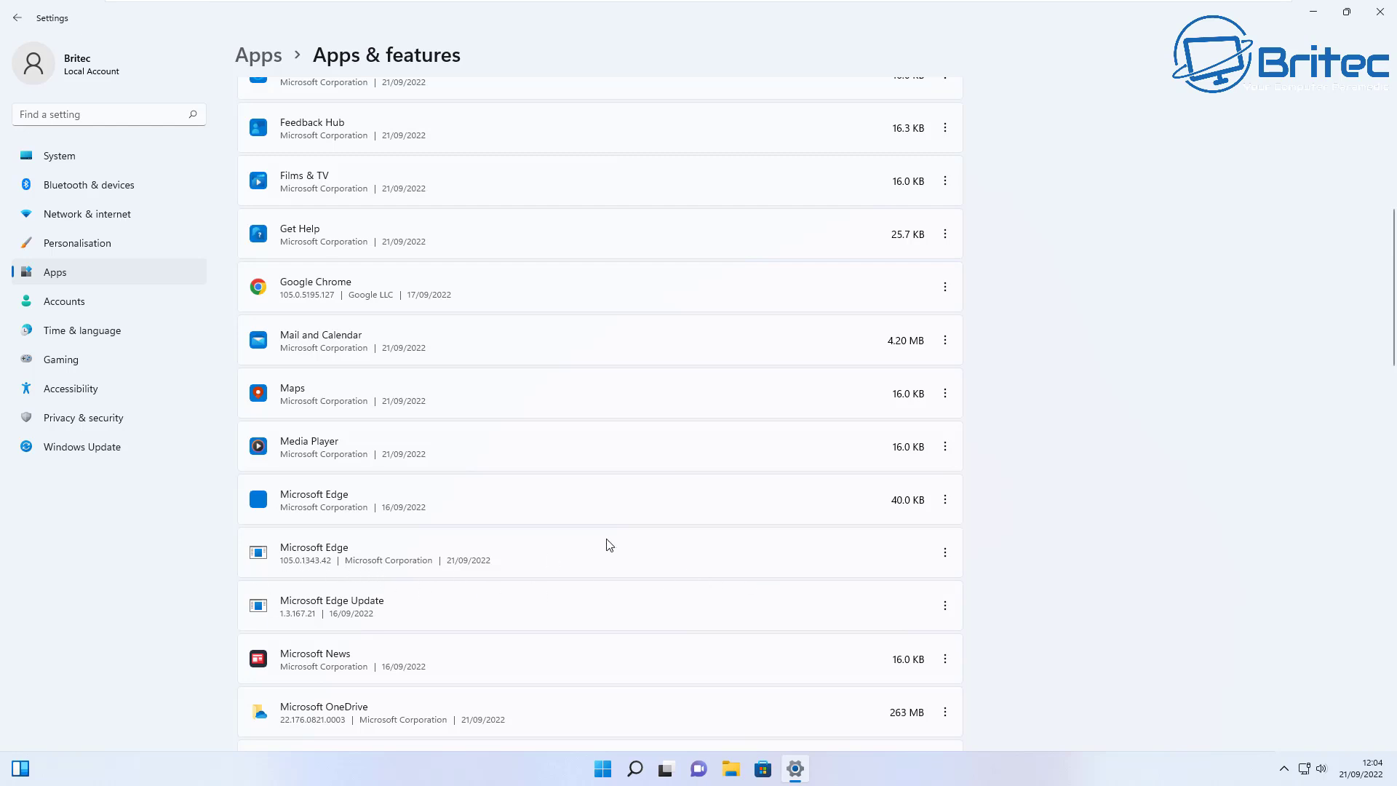
left_click(1380, 12)
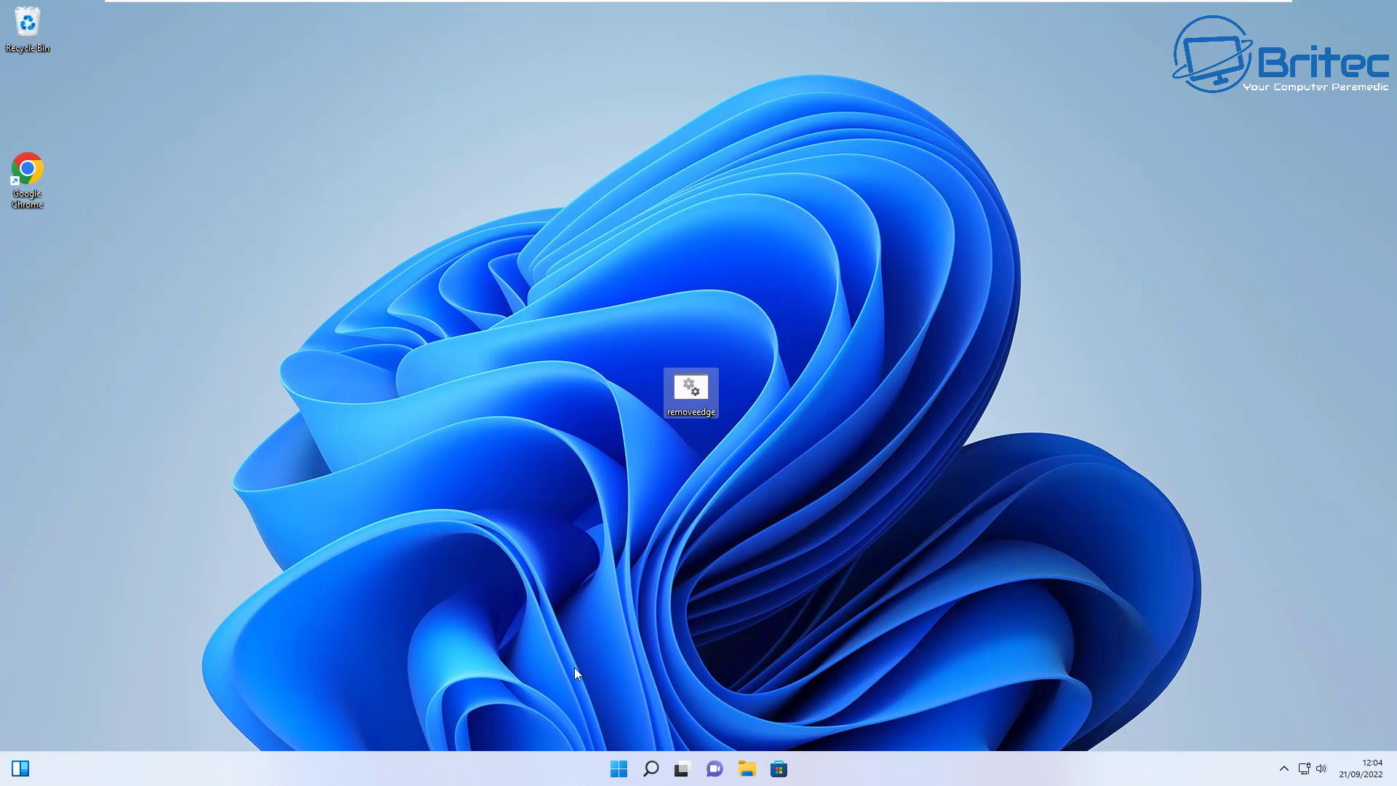
Step: Look through the full list of apps in Start for Microsoft Edge, and close the list
left_click(618, 769)
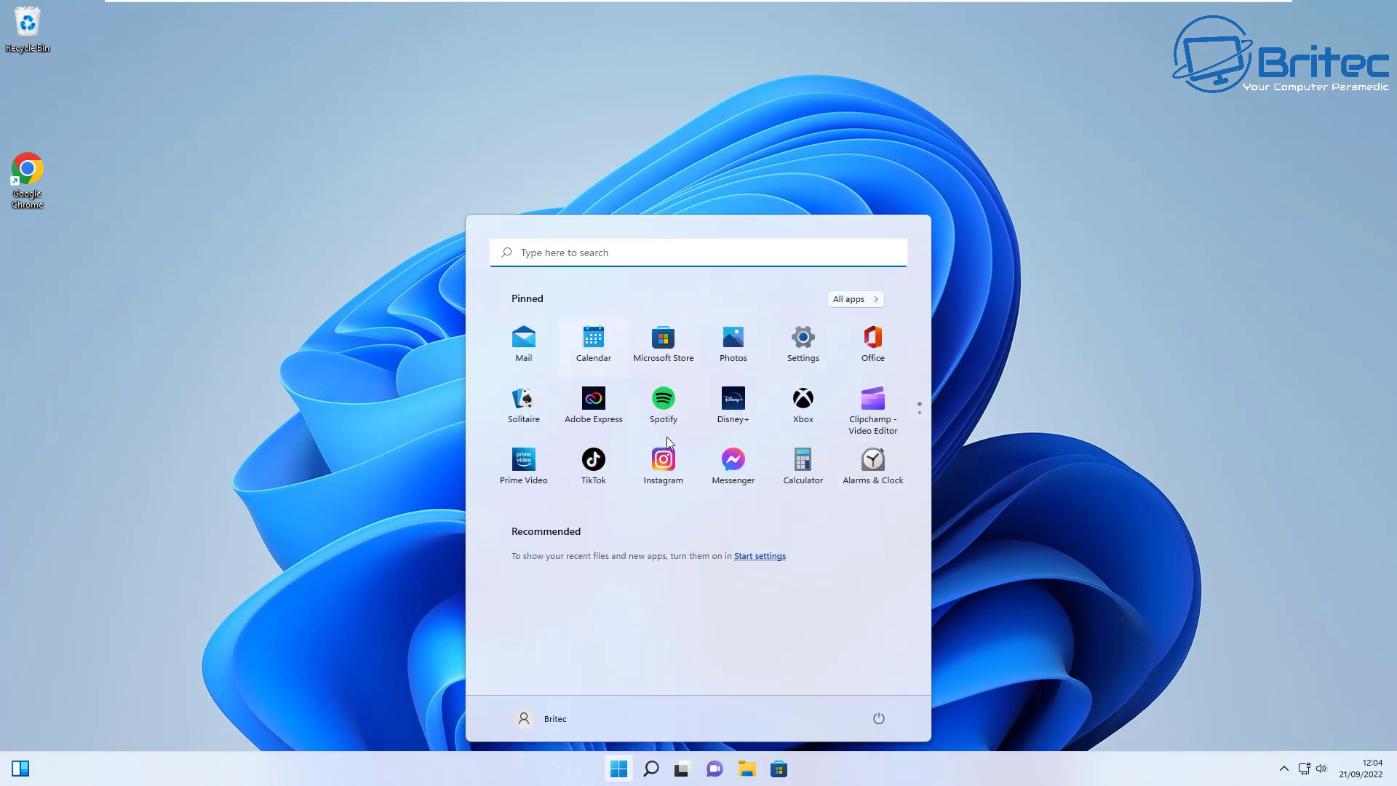
left_click(849, 300)
scroll(600, 479, "down", 10)
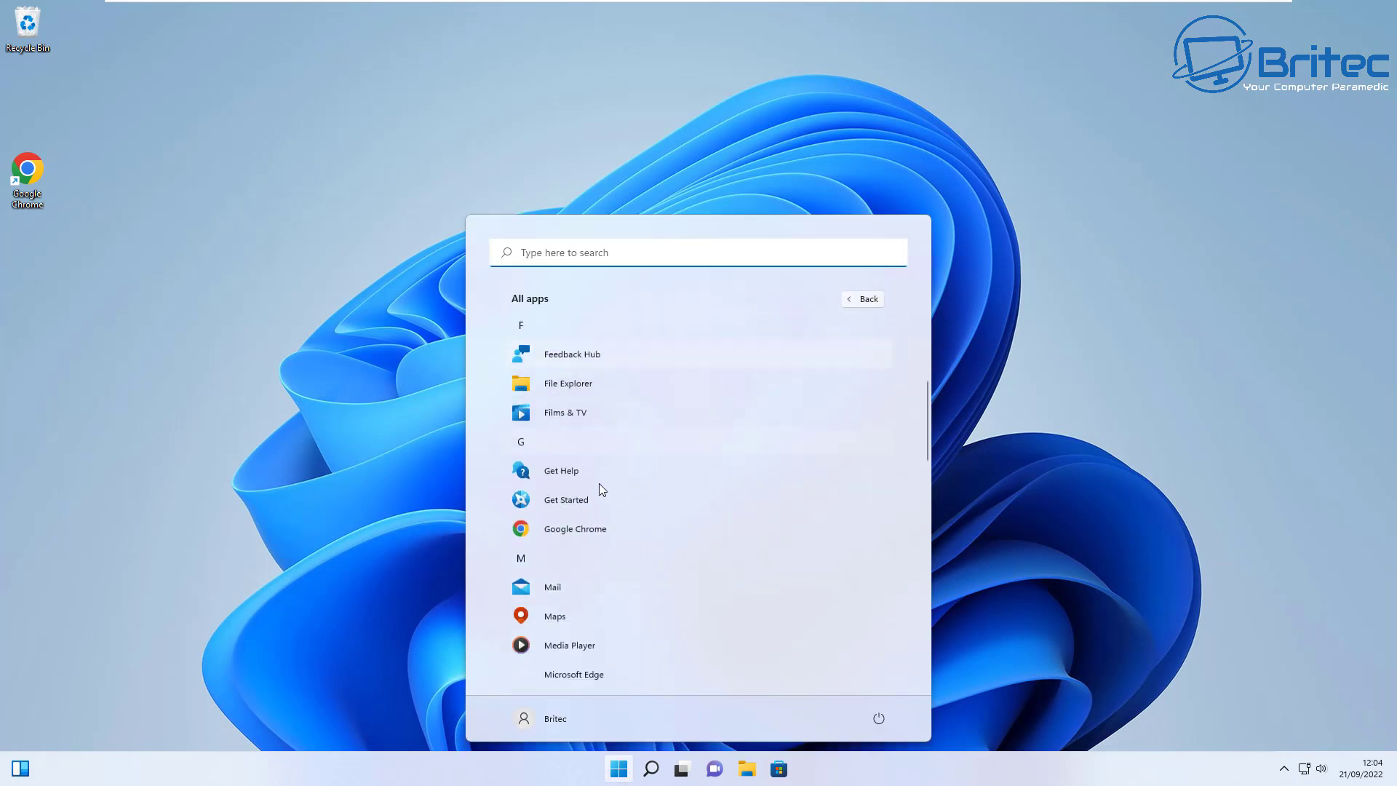
scroll(588, 582, "down", 8)
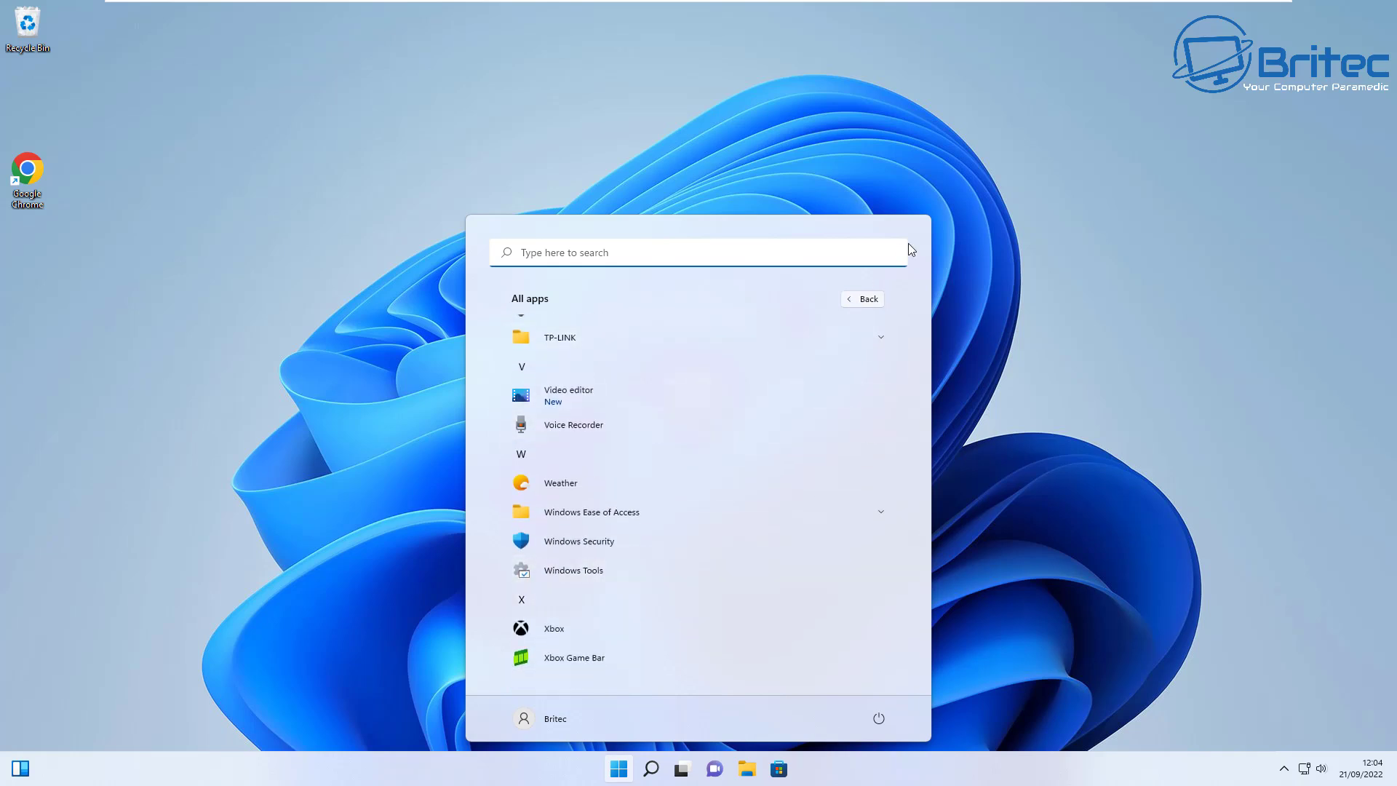
left_click(1034, 284)
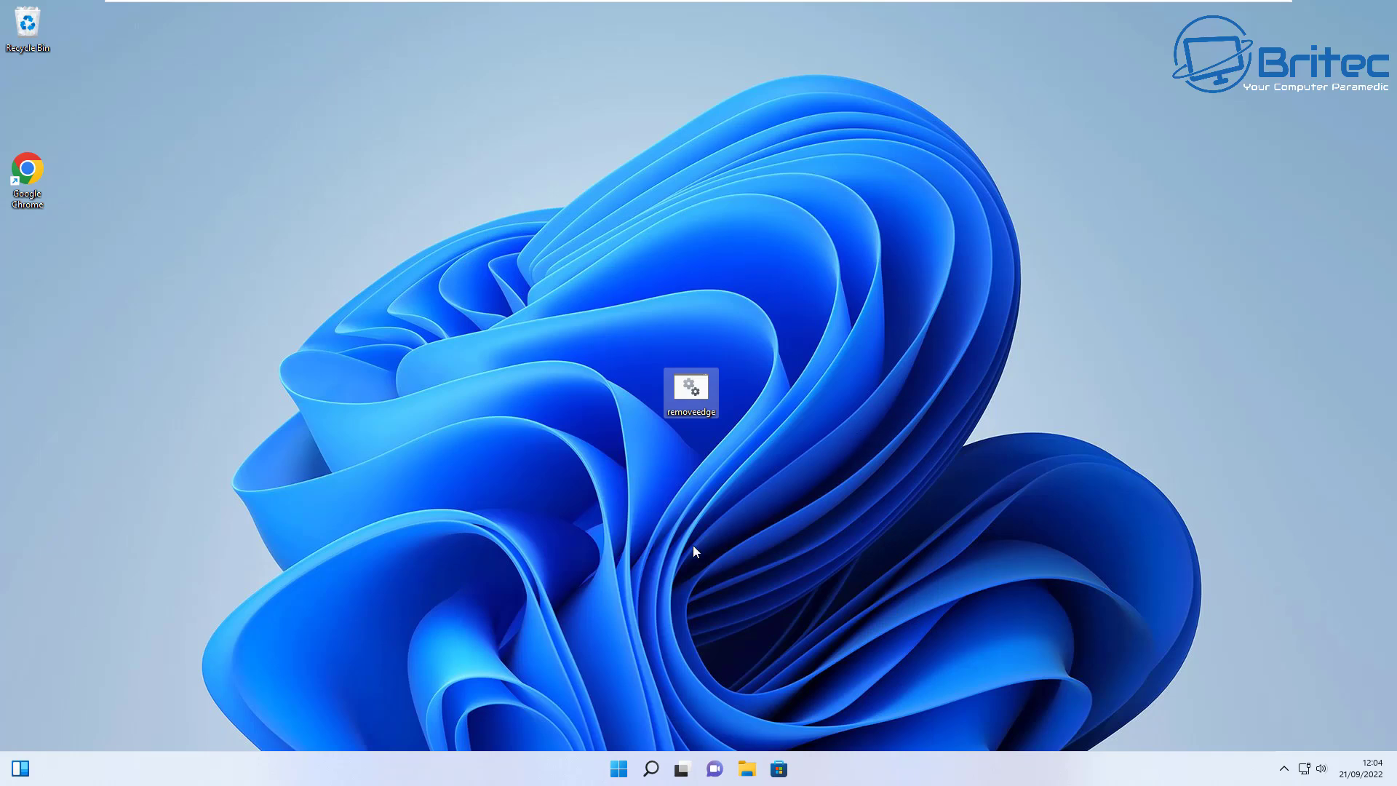
Step: In Google Chrome, search for "microsoft edge download" and open Microsoft's Download Microsoft Edge Web Browser page
left_click(38, 169)
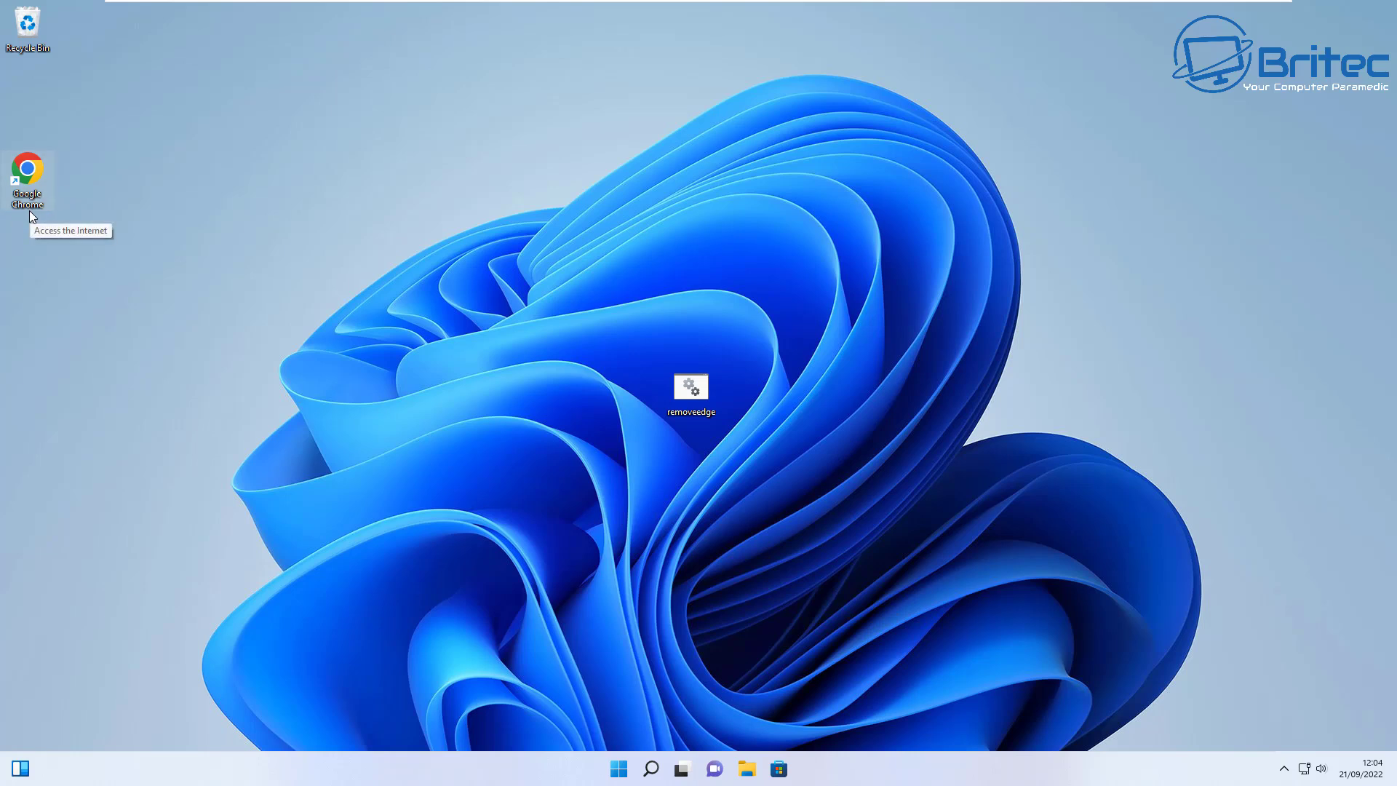
double_click(34, 172)
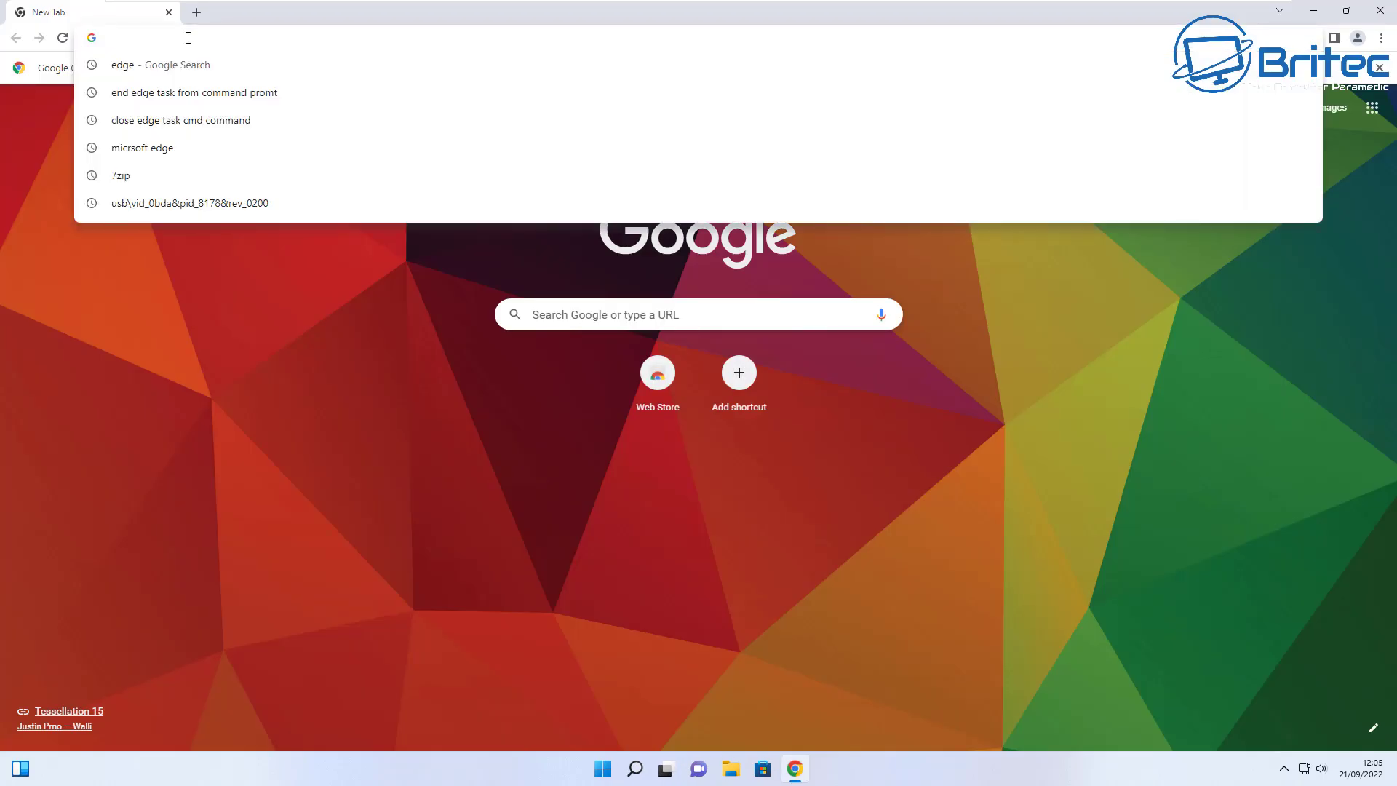
type("Microsof")
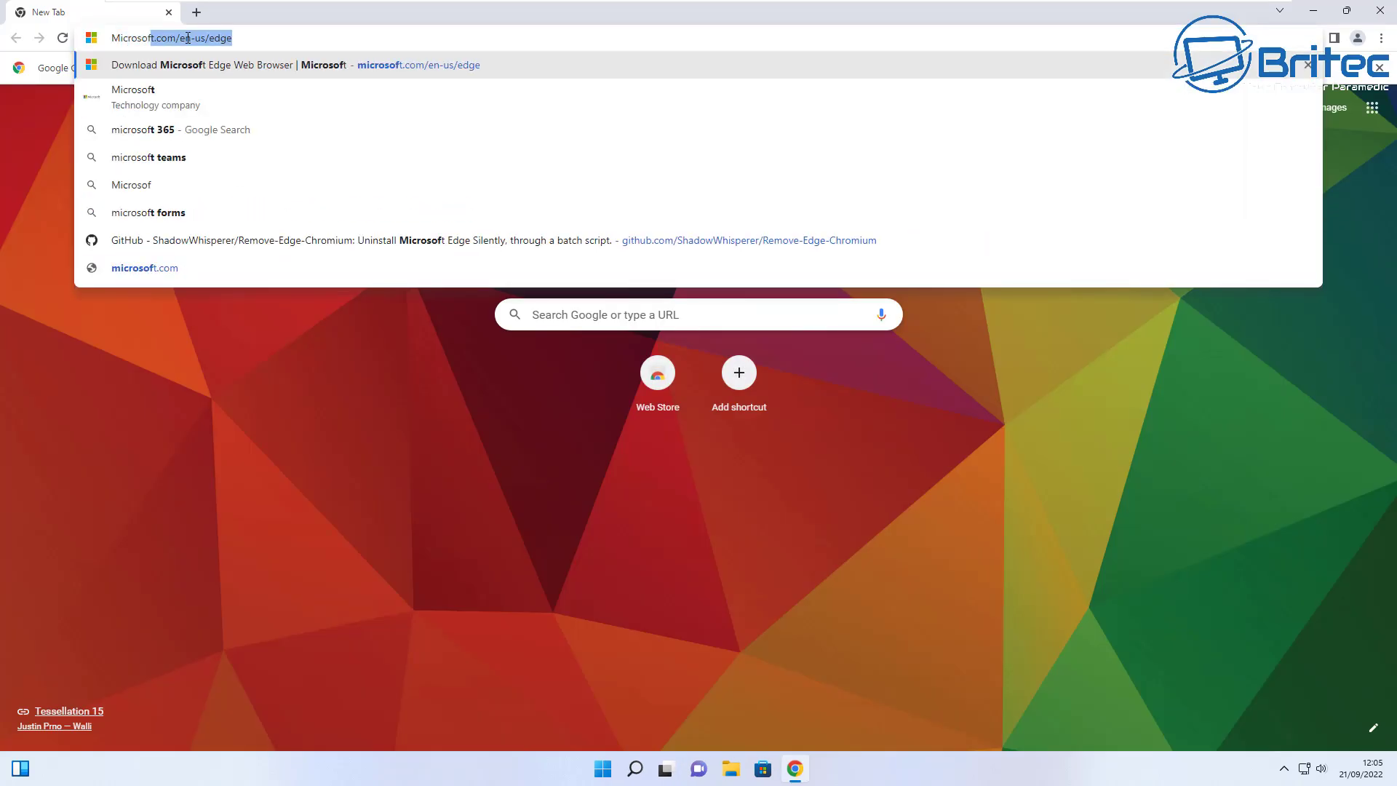
type("ty")
key("BackSpace")
type("edge")
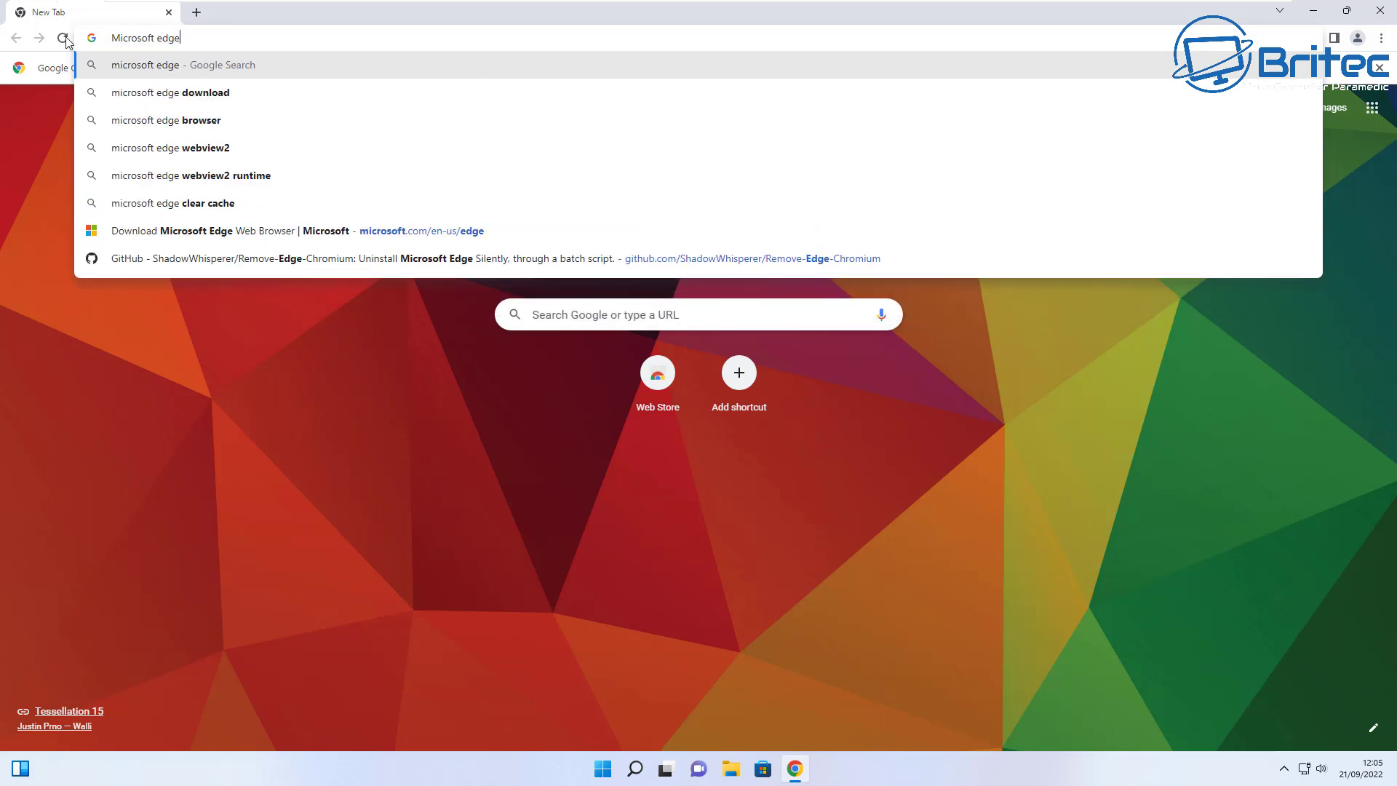
left_click(217, 99)
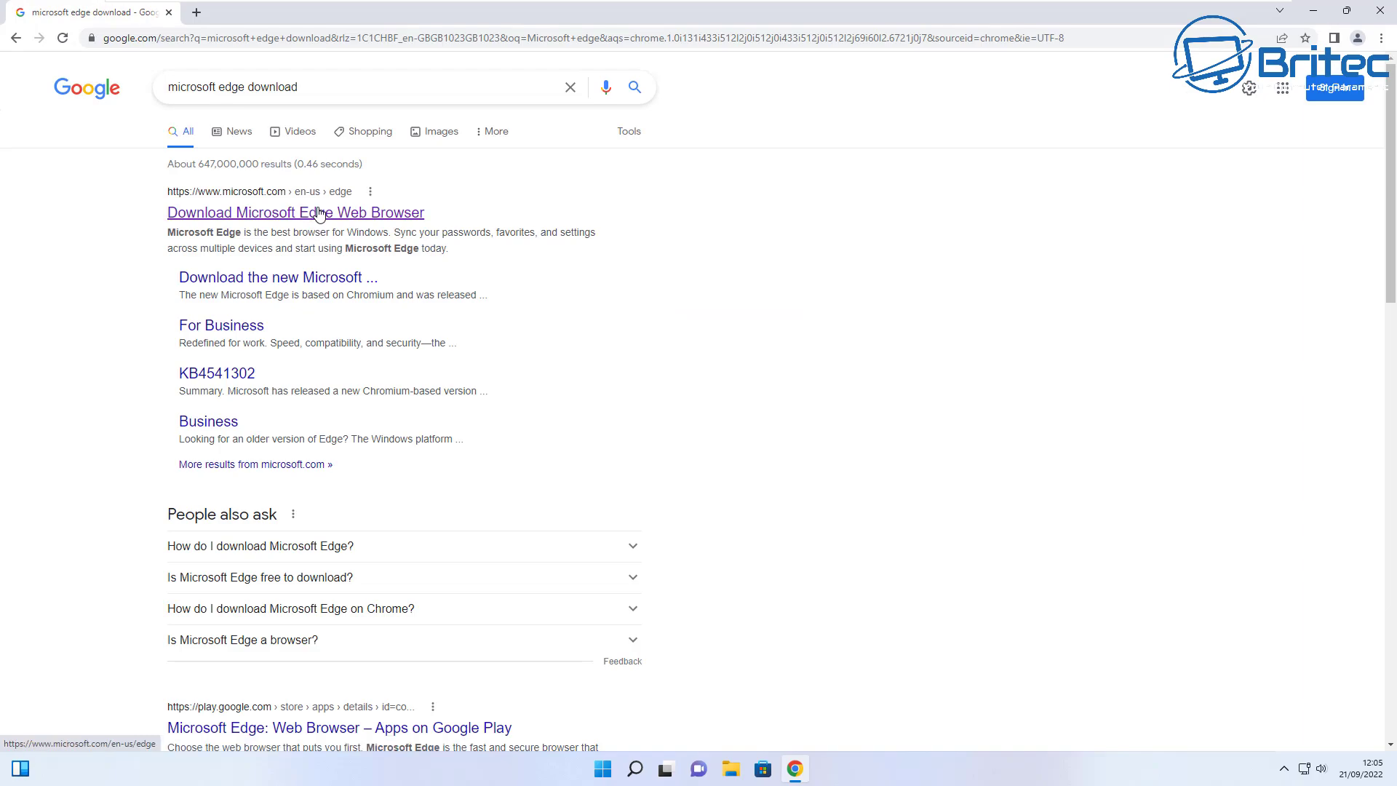
left_click(318, 214)
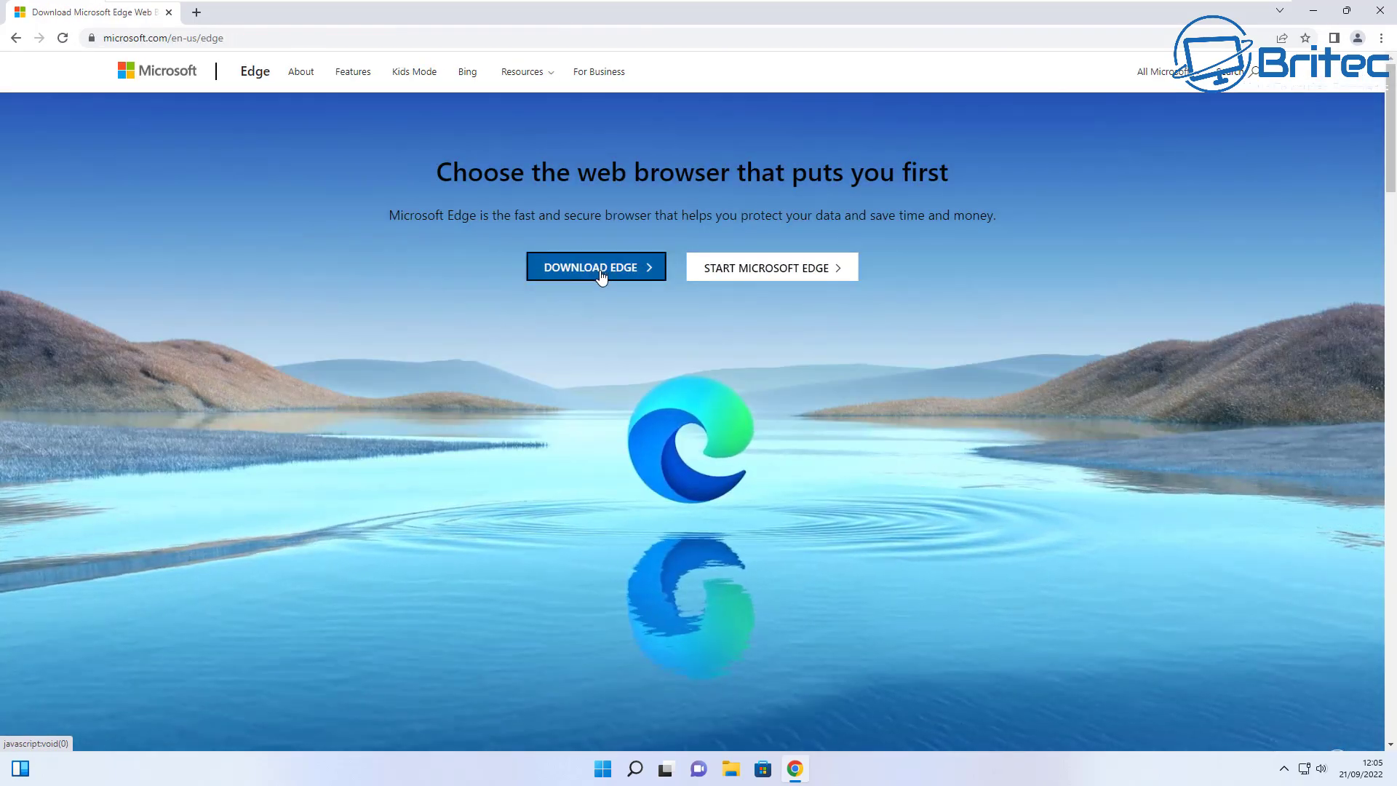
Step: Download the Microsoft Edge installer for Windows 11, accepting the licence terms with English (UK) as install language
left_click(601, 275)
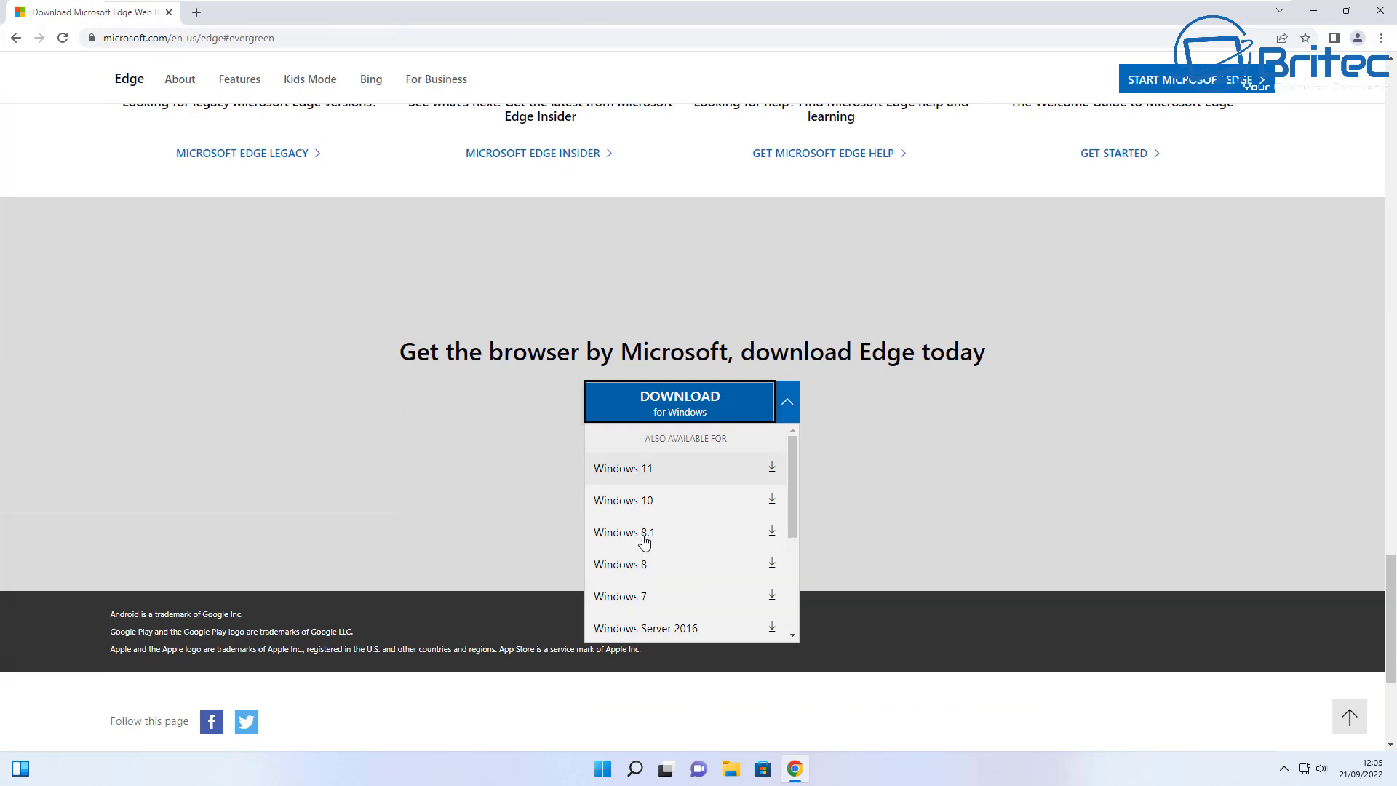
left_click(639, 469)
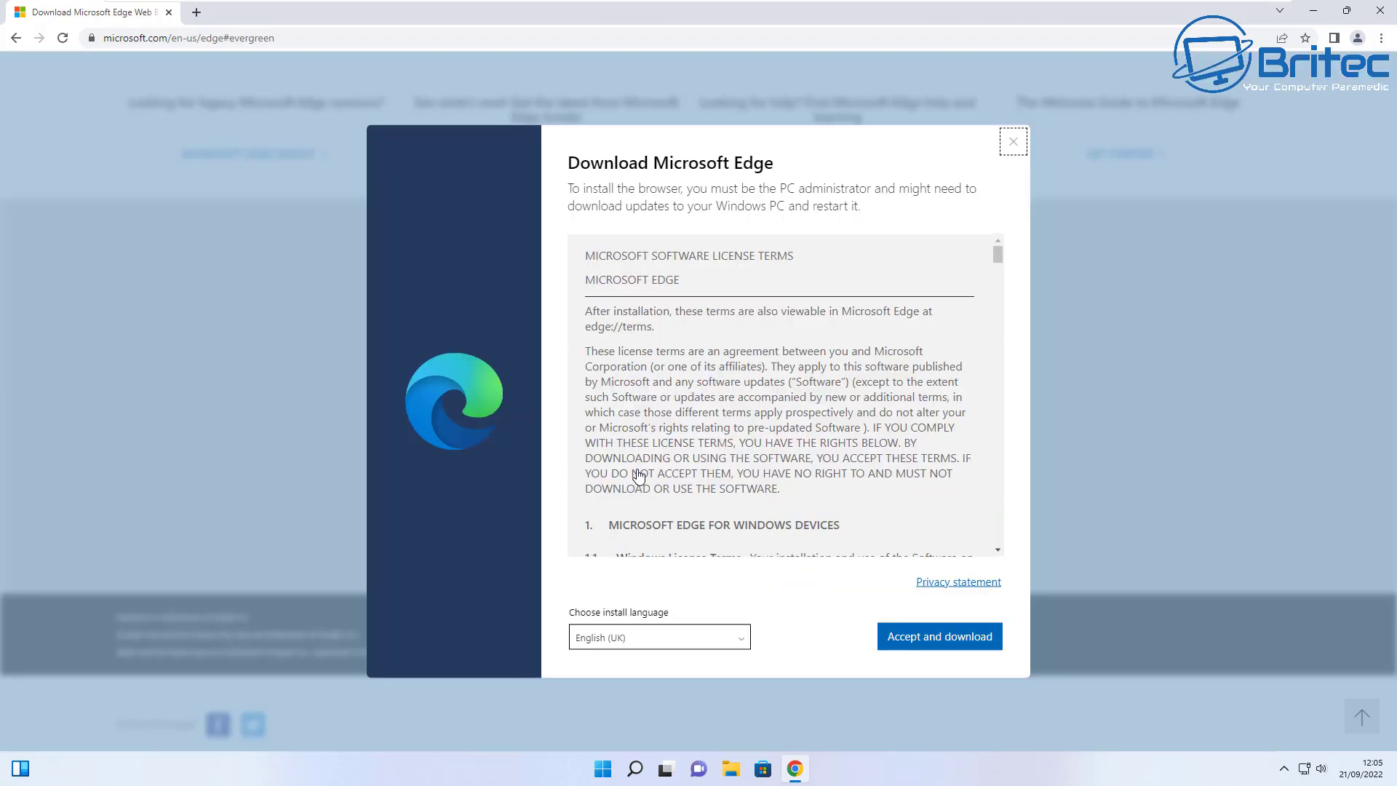
left_click(916, 625)
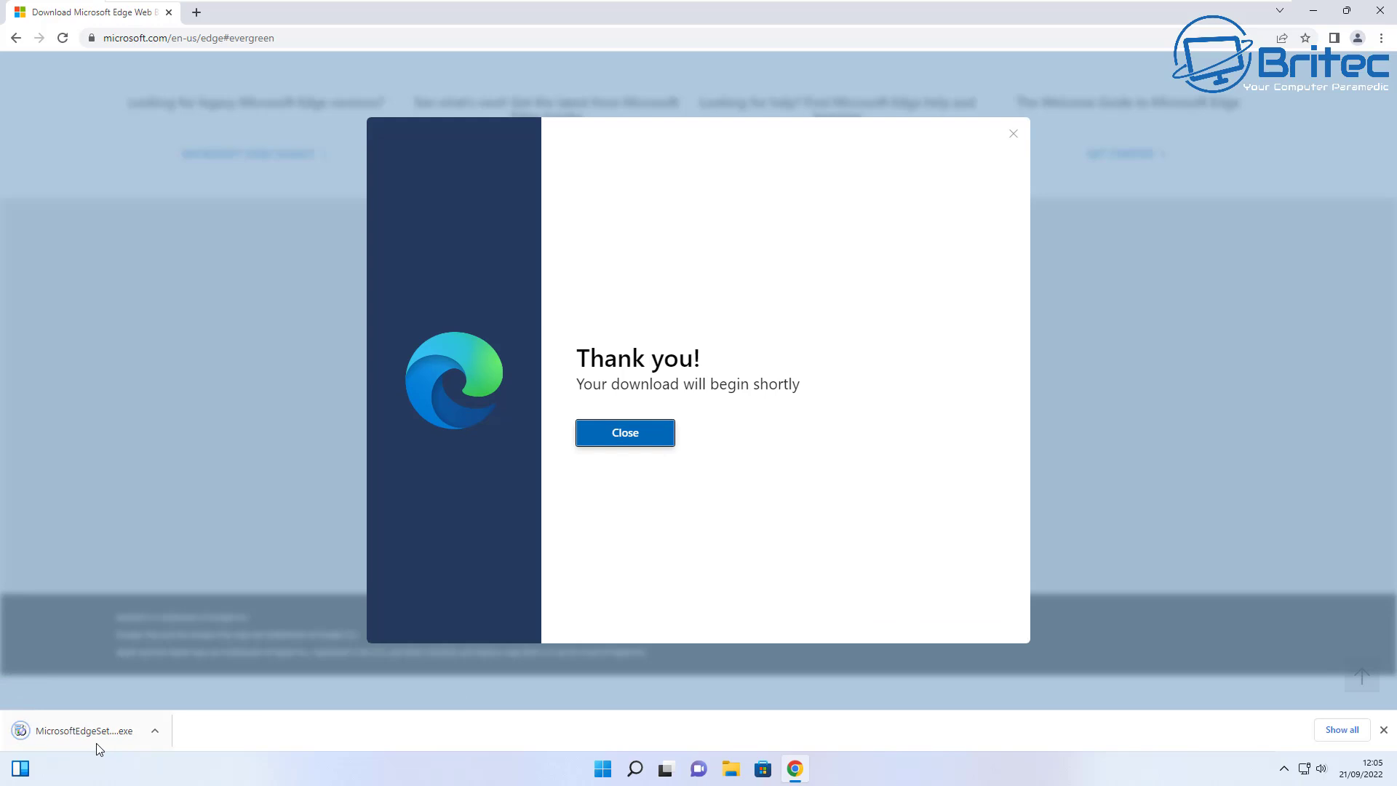
Step: Reinstall Microsoft Edge with the downloaded setup file, allowing the device changes, and close the new Edge window
left_click(73, 734)
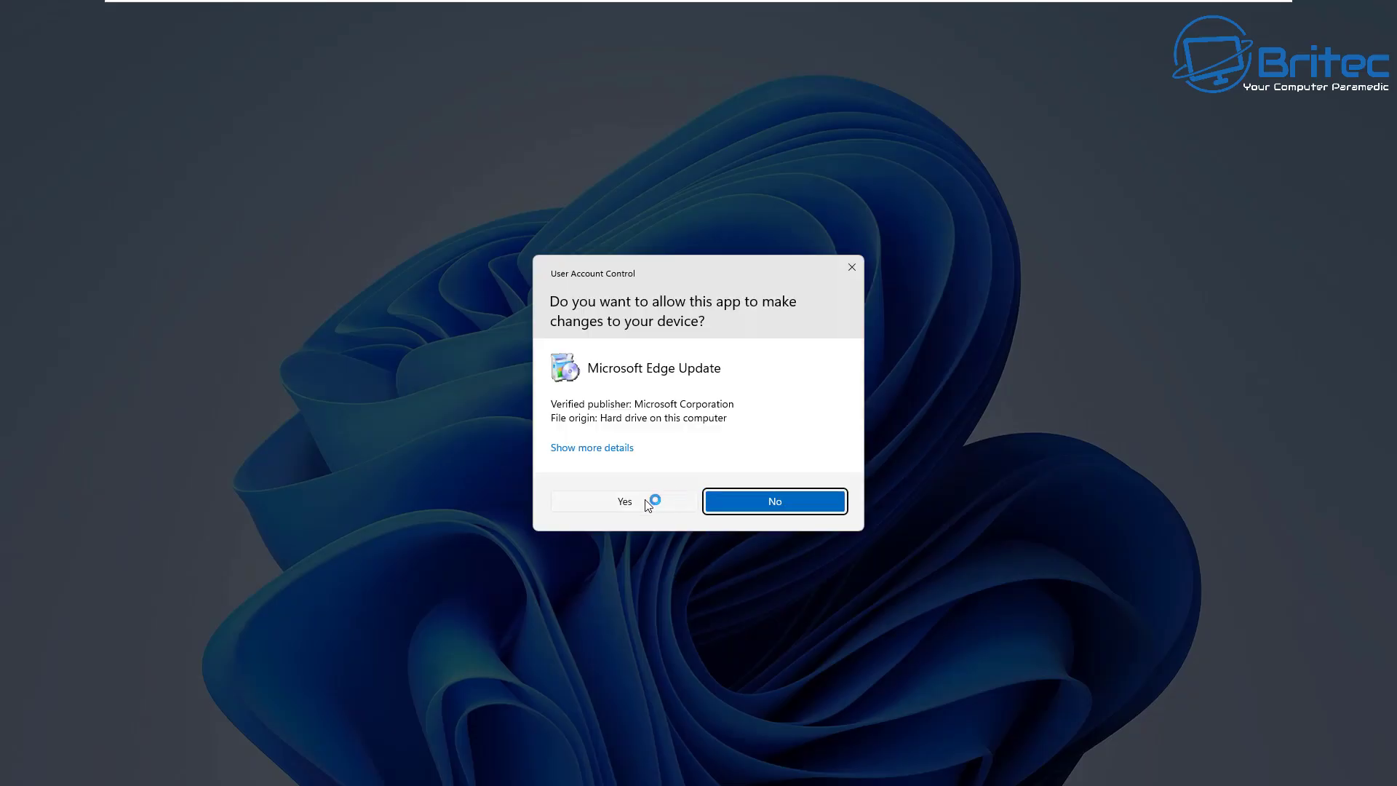
left_click(646, 586)
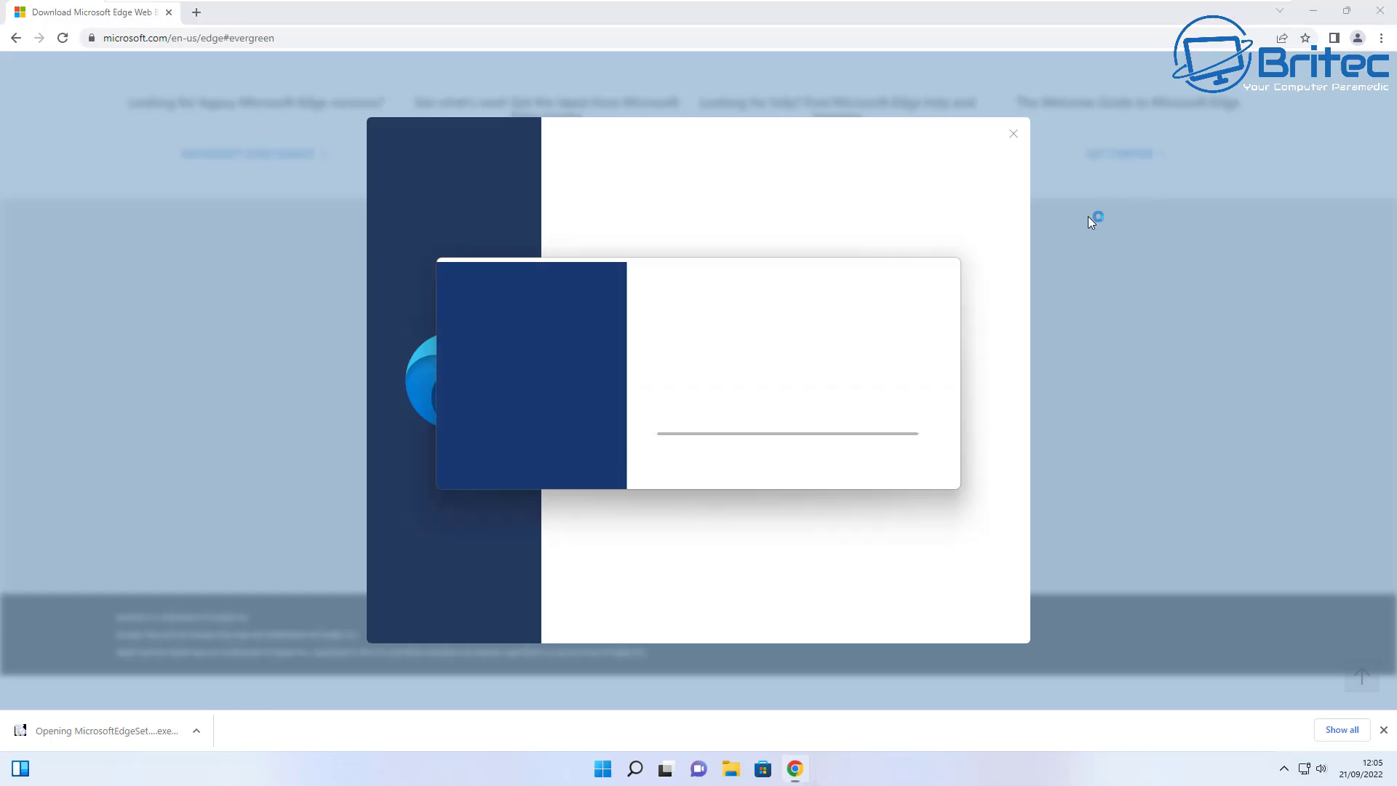
left_click(1313, 10)
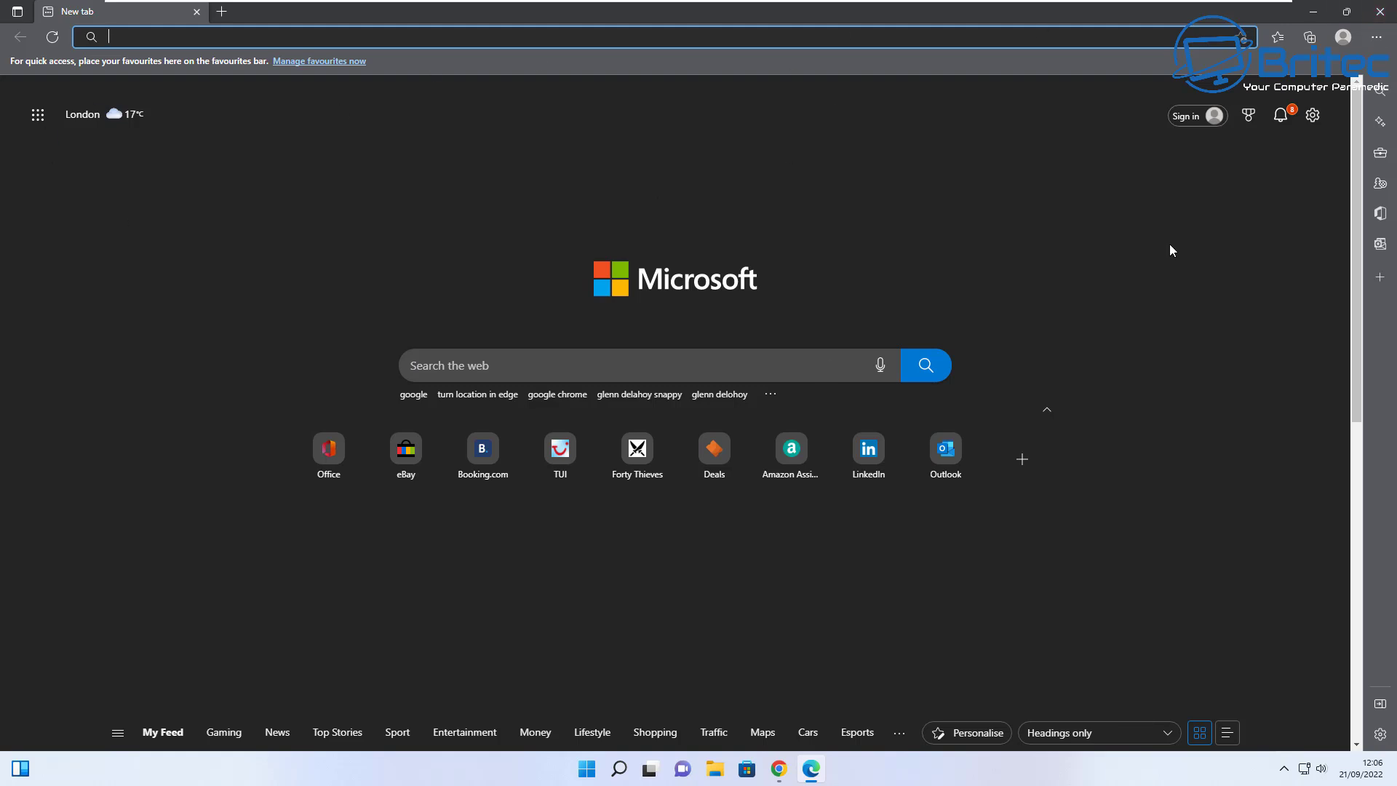
left_click(1380, 11)
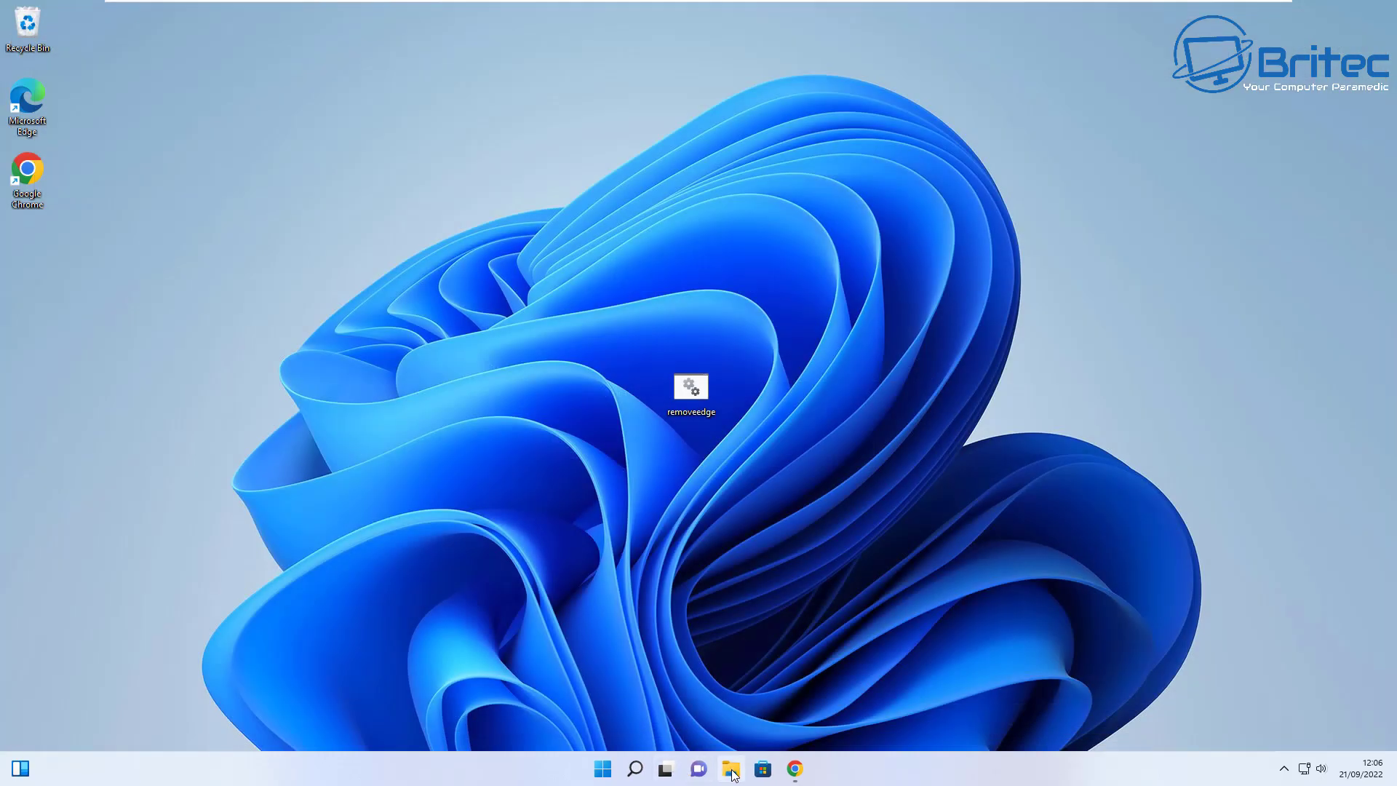
Step: Inspect the C:\Program Files (x86)\Microsoft folder and its Edge subfolder in File Explorer, and close the window
left_click(726, 768)
left_click(276, 414)
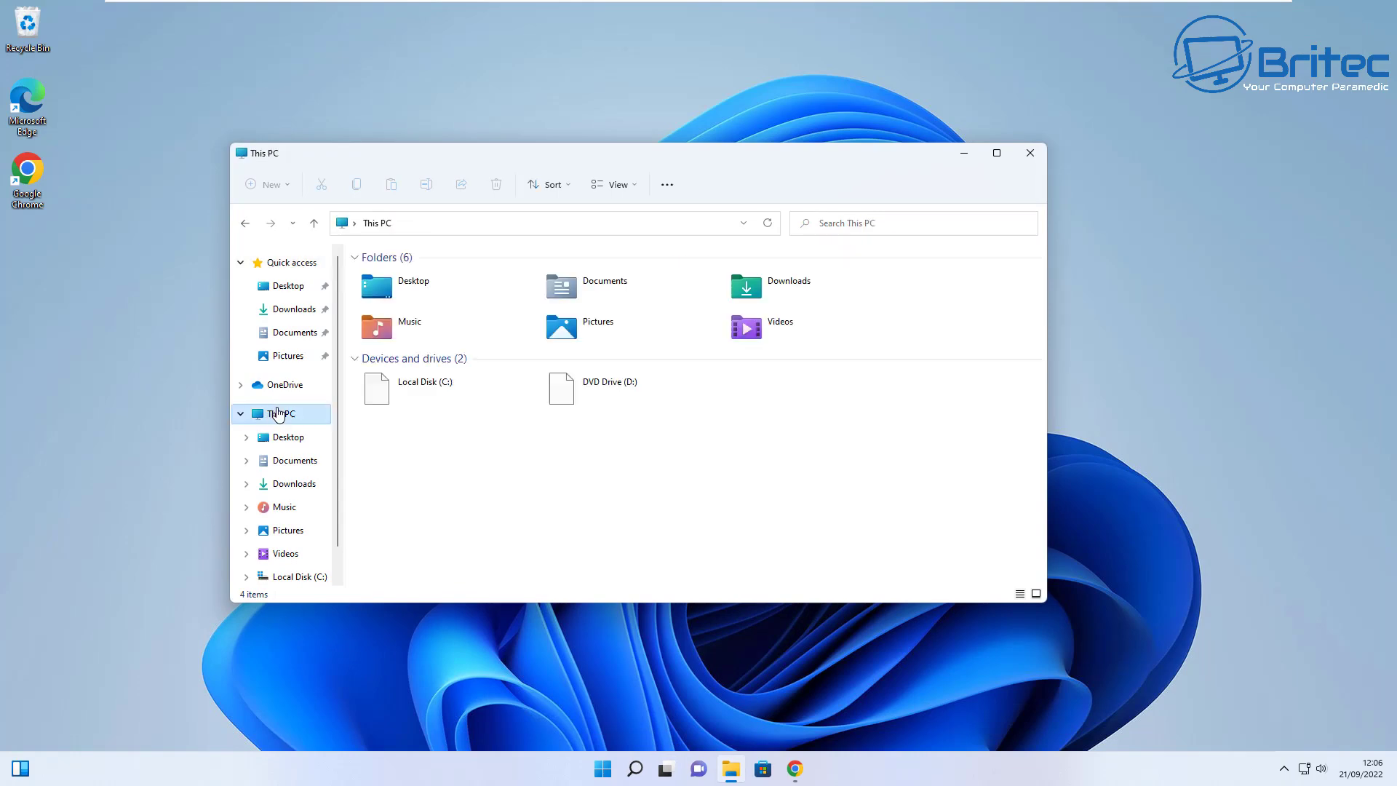
double_click(418, 385)
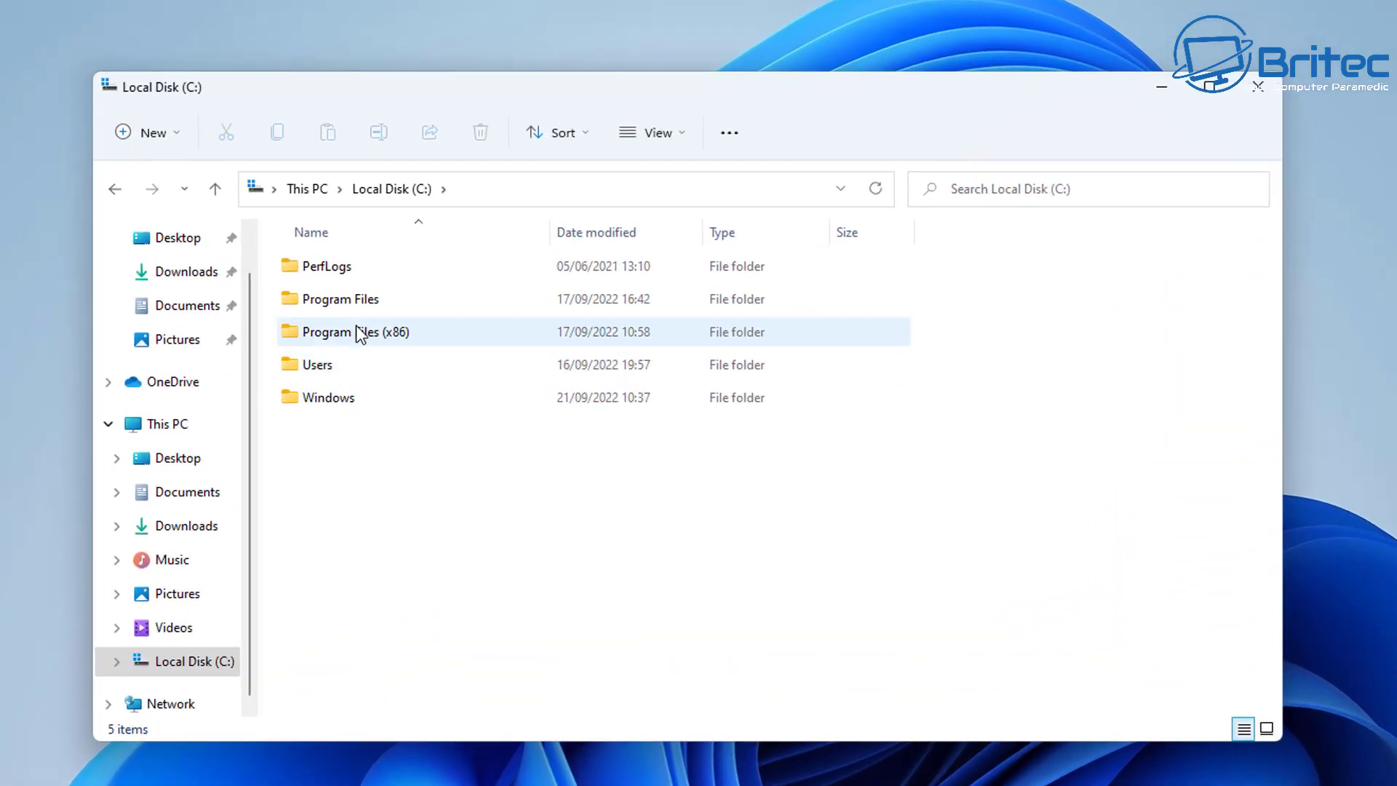
double_click(407, 322)
double_click(360, 366)
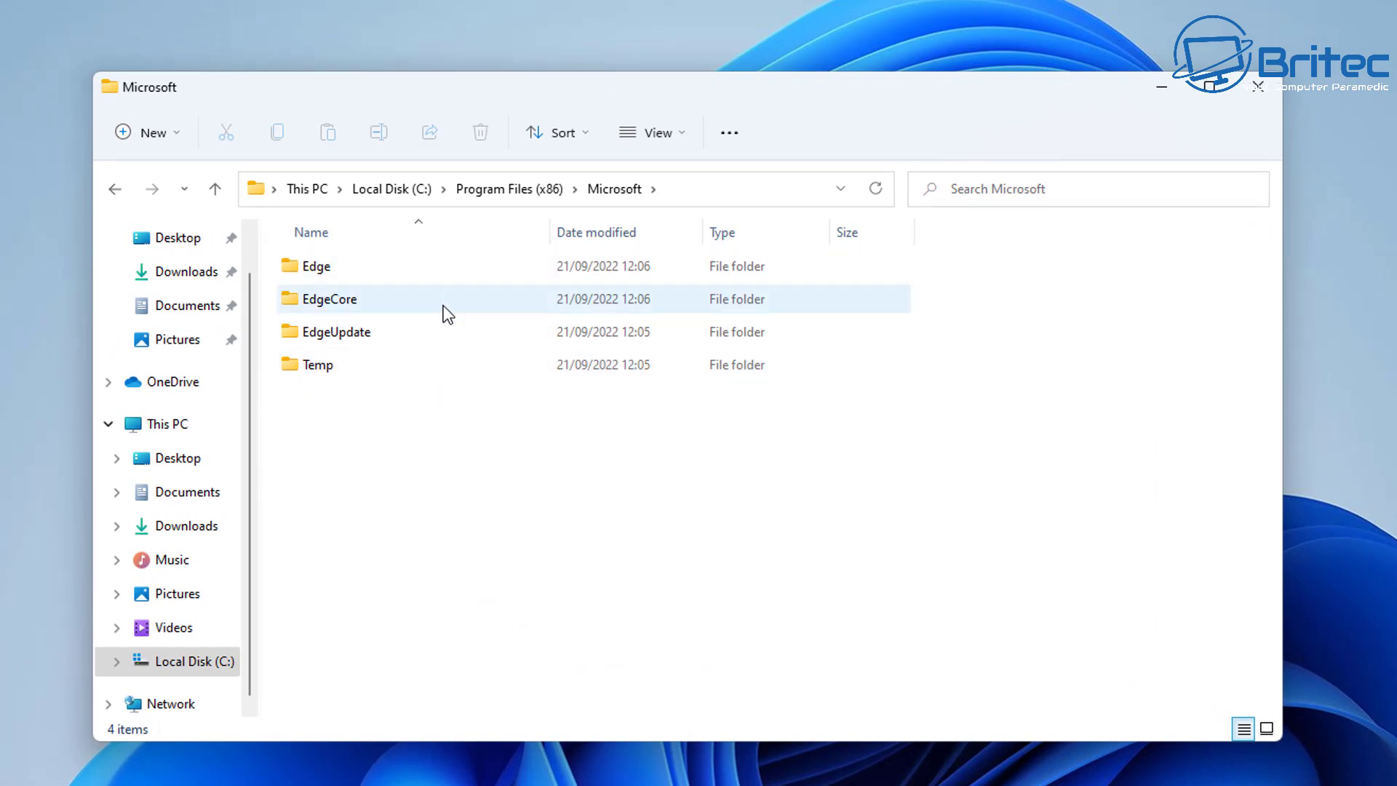
double_click(364, 279)
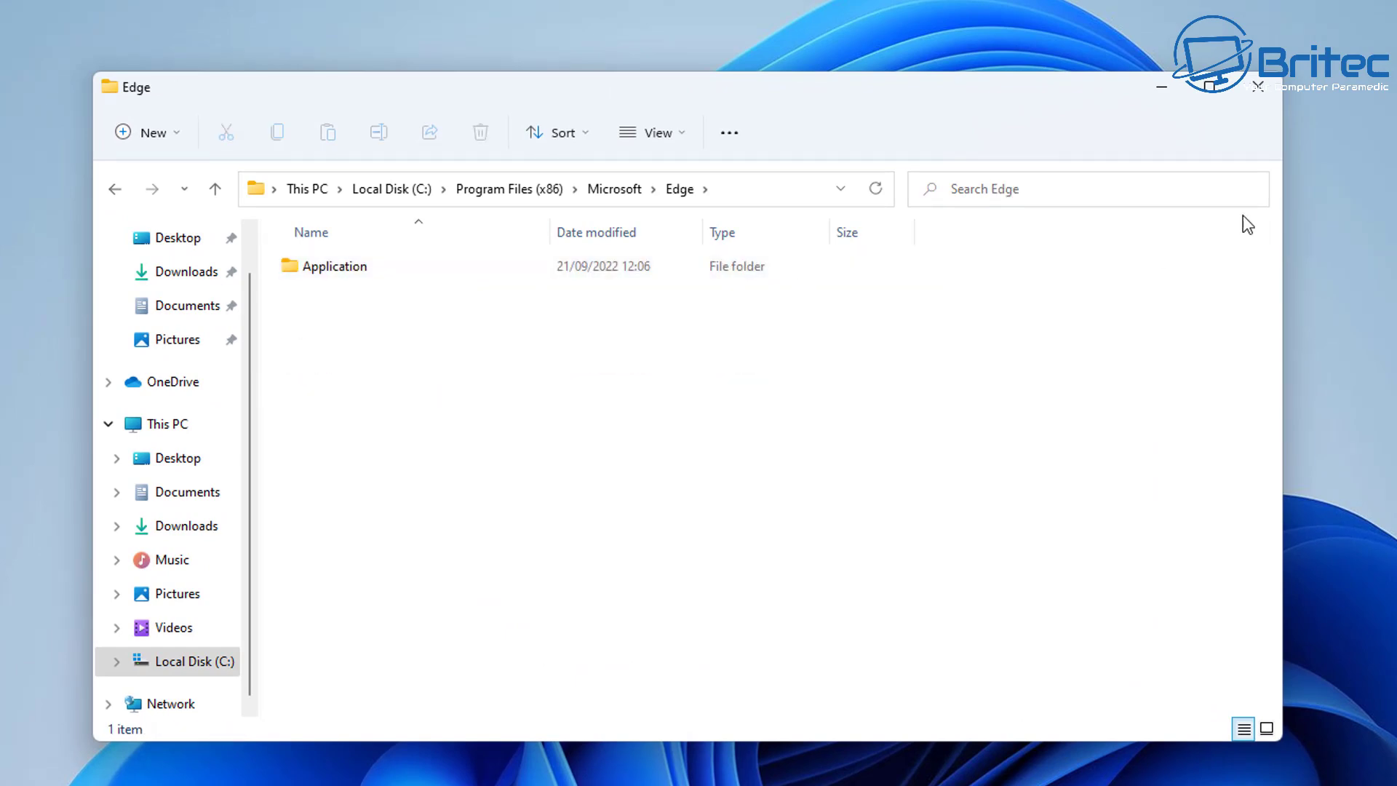
left_click(1257, 86)
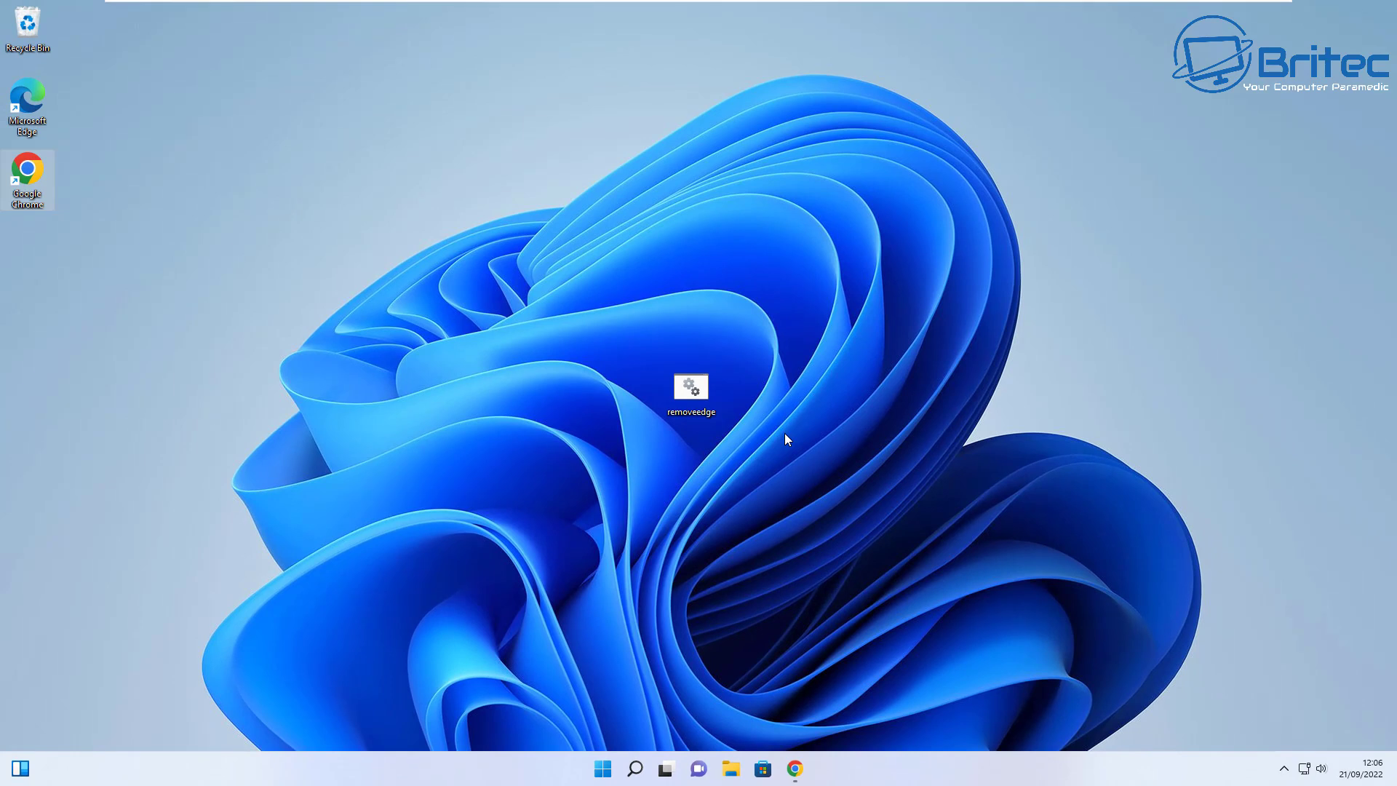